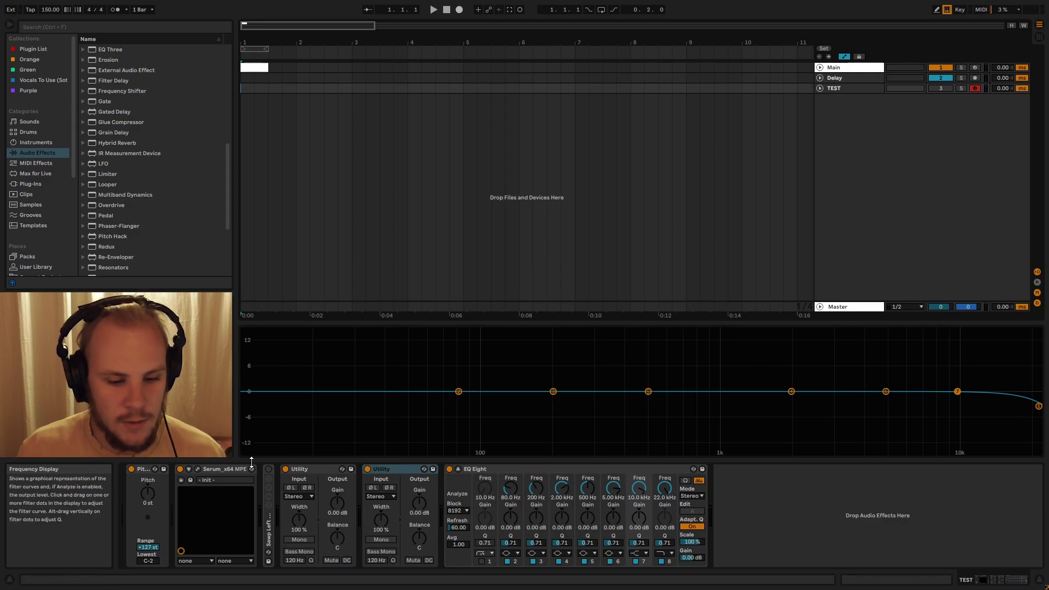
Open and close Serum's plug-in window, then select the first Utility device
left_click(197, 469)
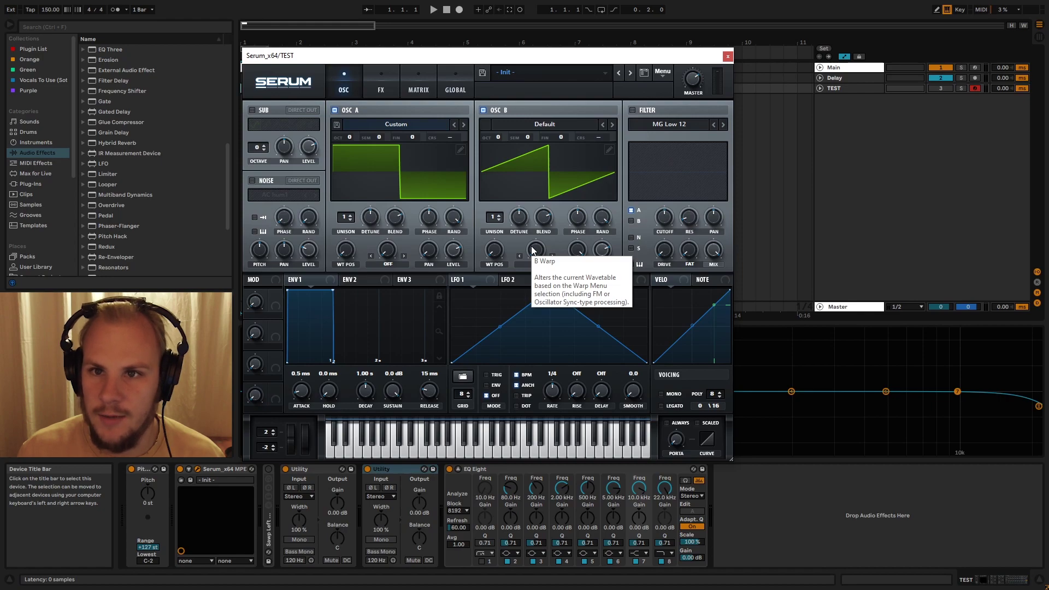
left_click(727, 56)
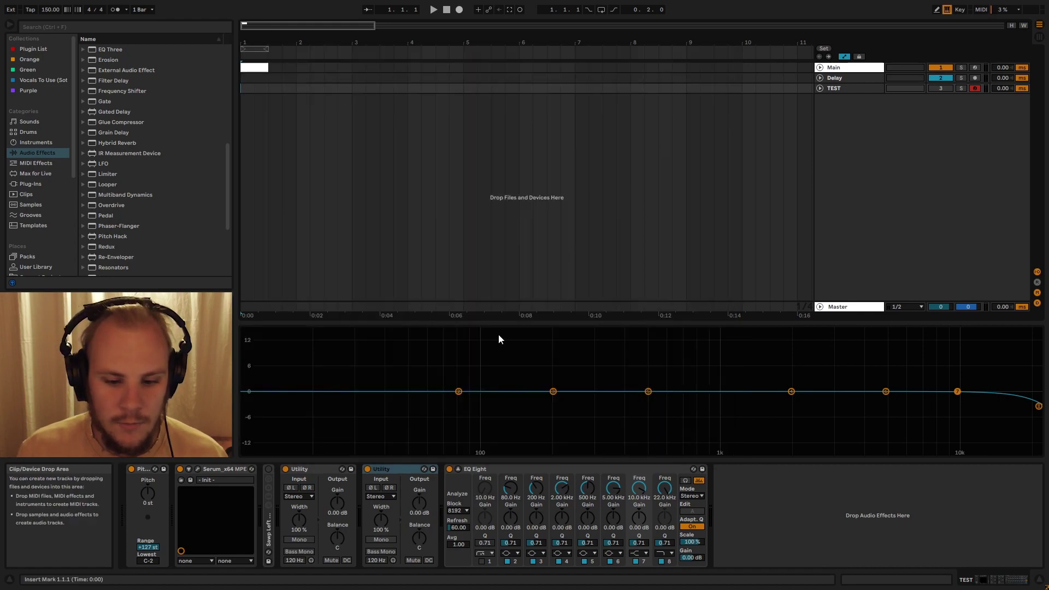
left_click(488, 519)
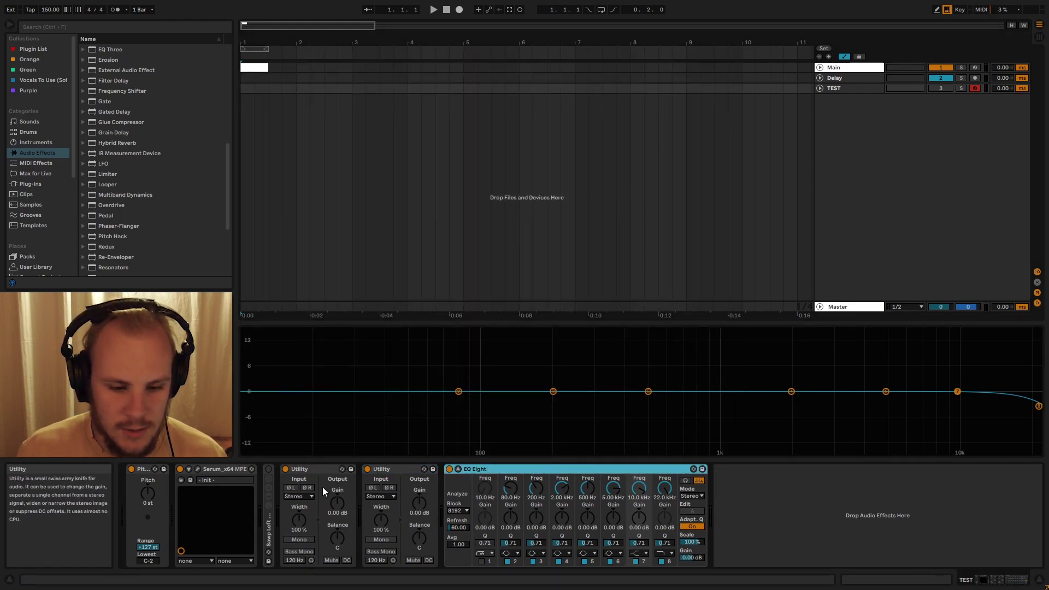
left_click(308, 466)
left_click(395, 467)
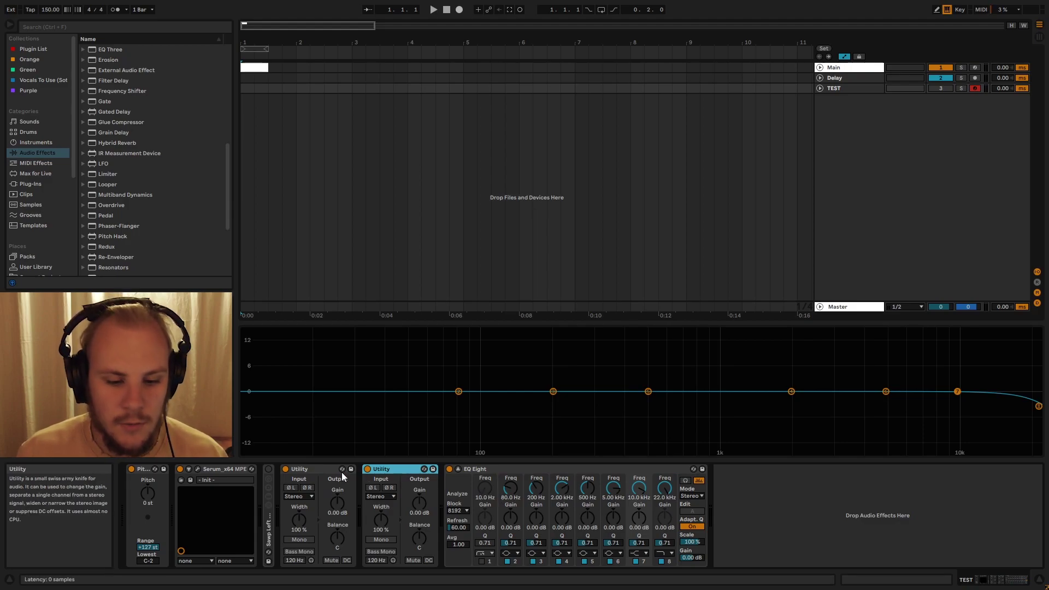
left_click(314, 469)
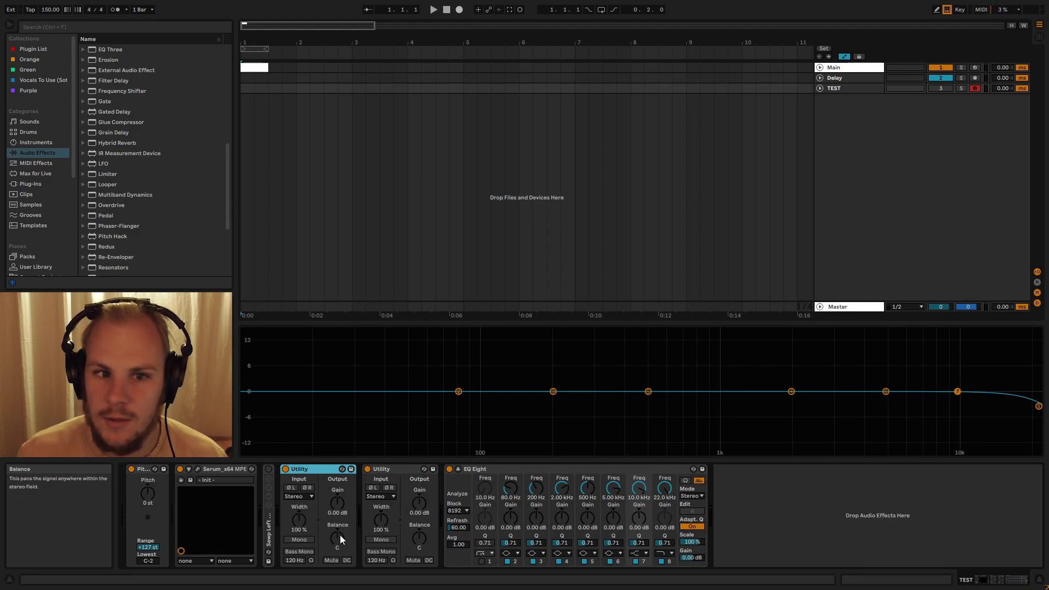
Pan the first Utility's balance to 50L and reopen Serum's plug-in window
left_click_drag(338, 534, 339, 563)
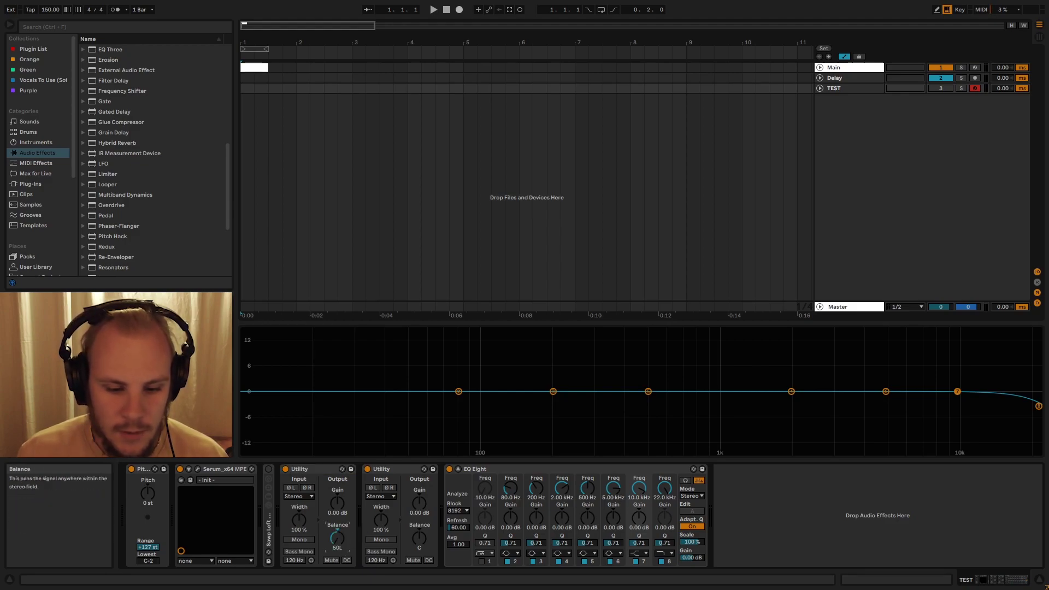
left_click(221, 467)
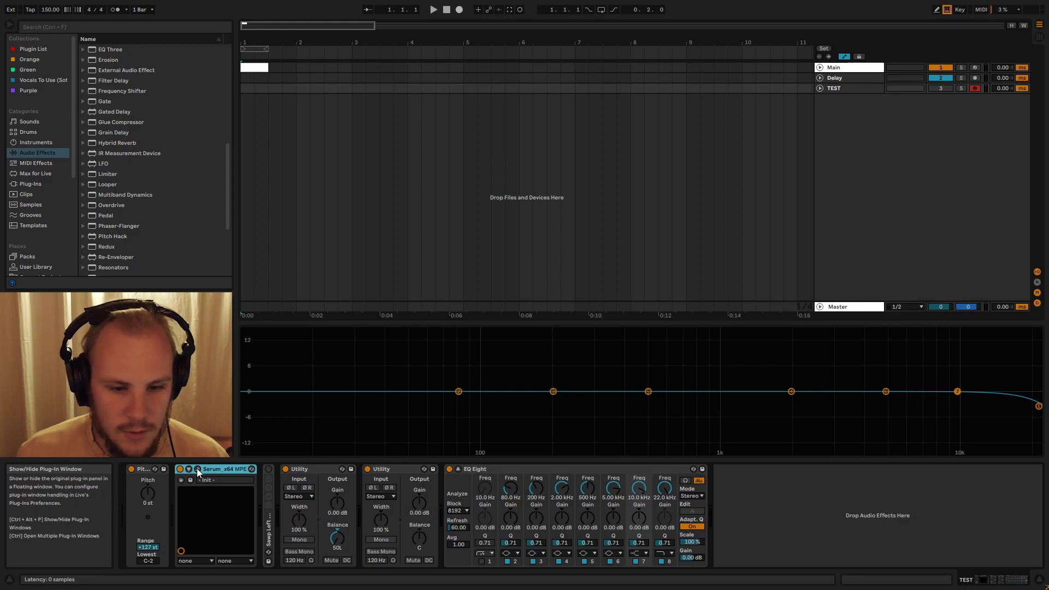
left_click(197, 468)
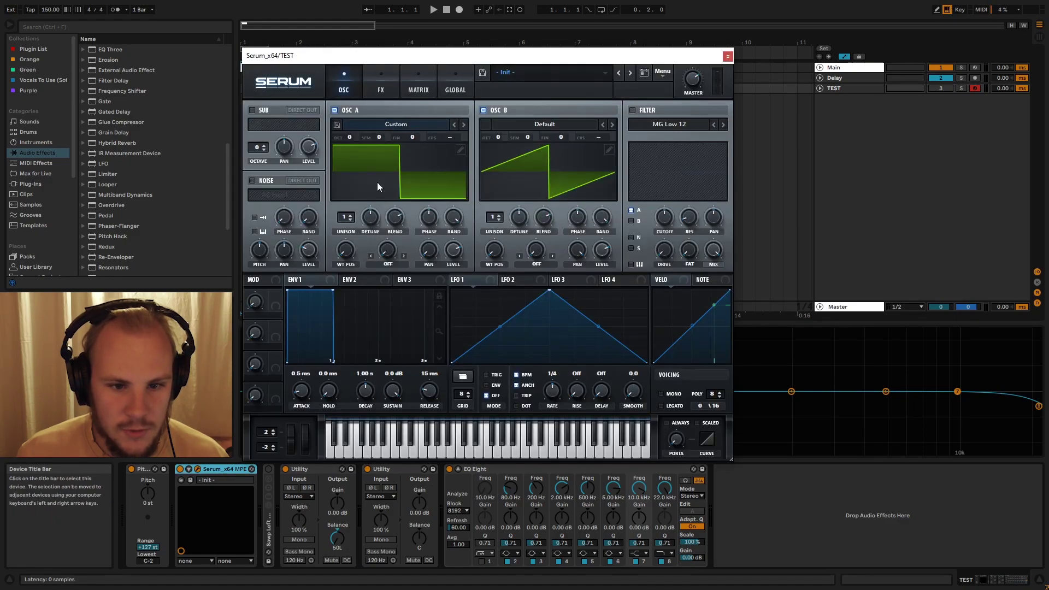
Close Serum, audition a note with the first Utility at 50R, then return it to 50L and replay
left_click(728, 56)
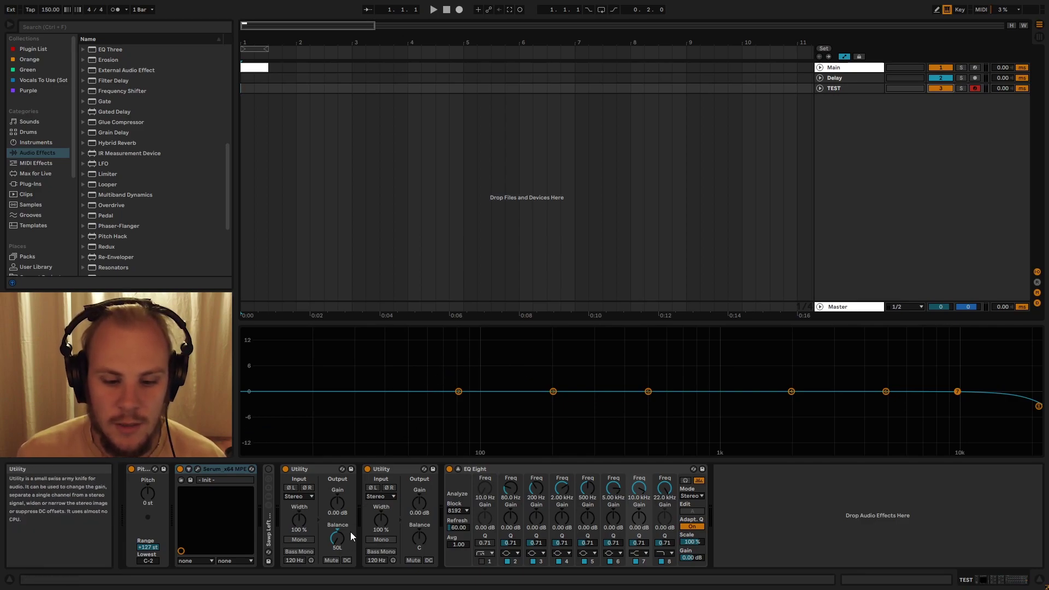
left_click_drag(337, 536, 336, 508)
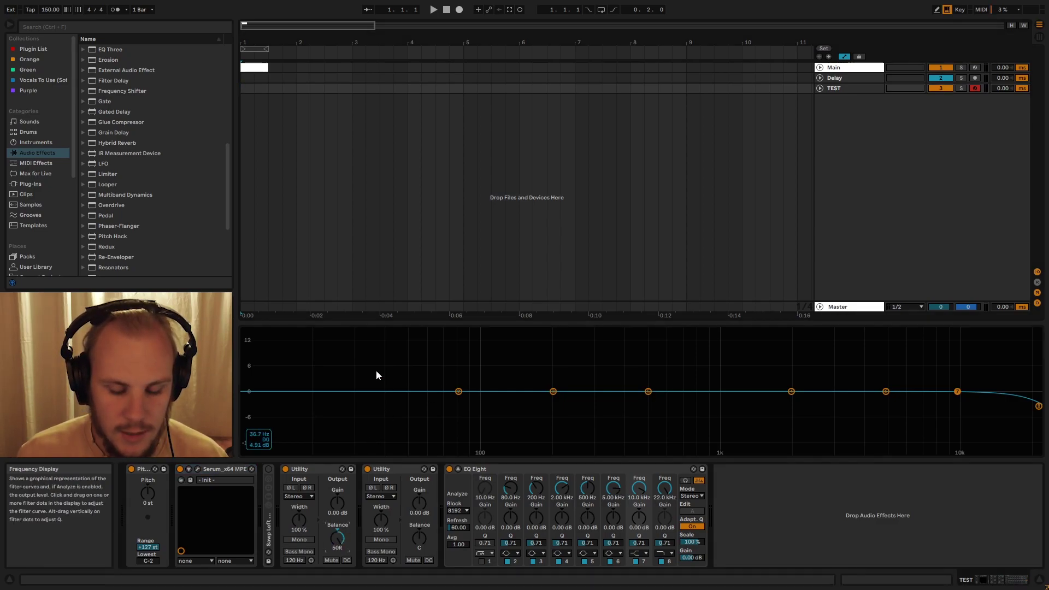
key("g")
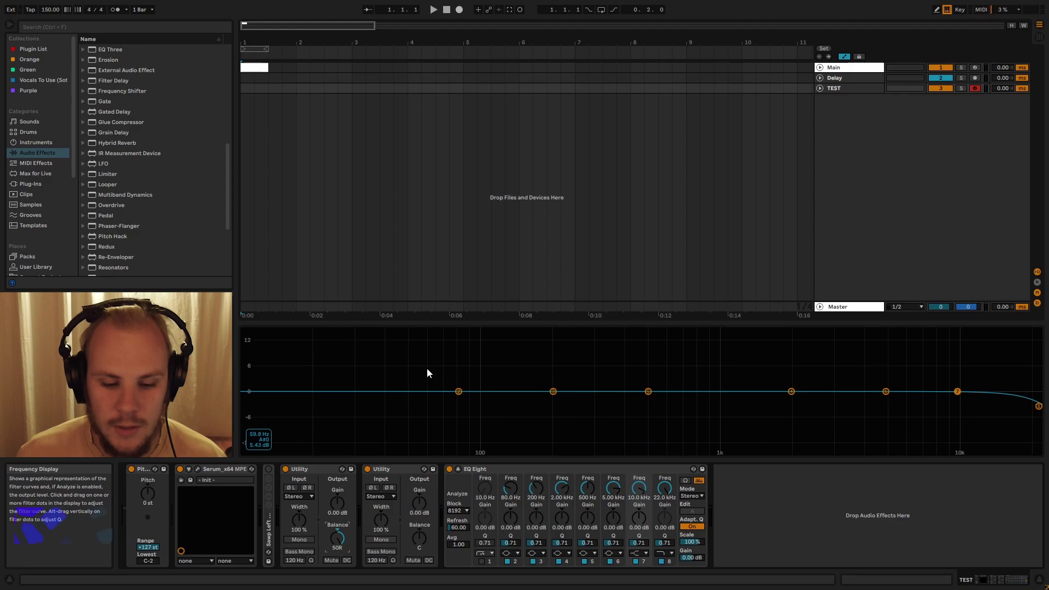
left_click_drag(339, 537, 338, 563)
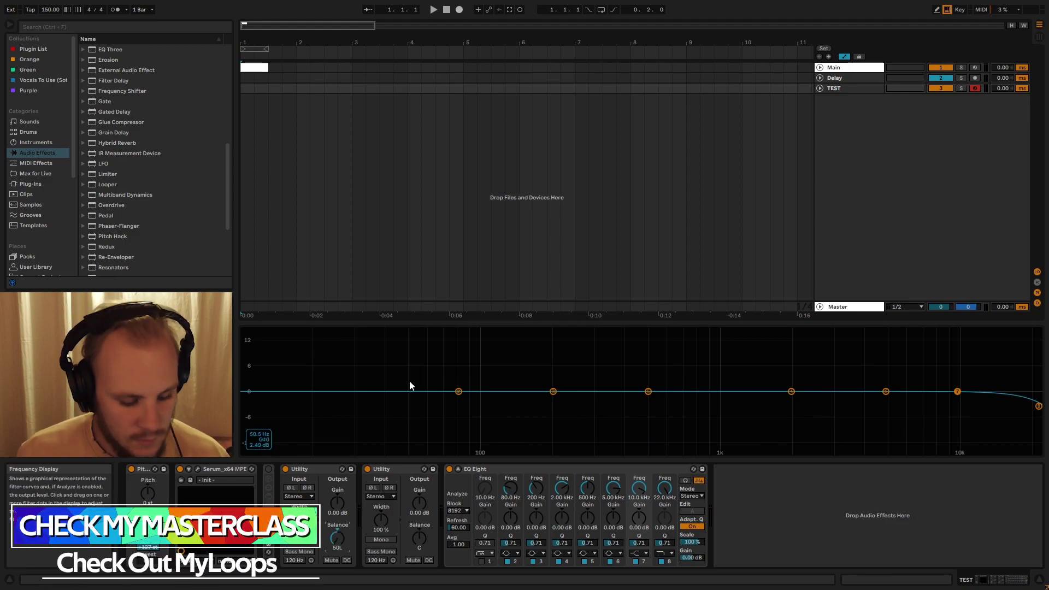
key("g")
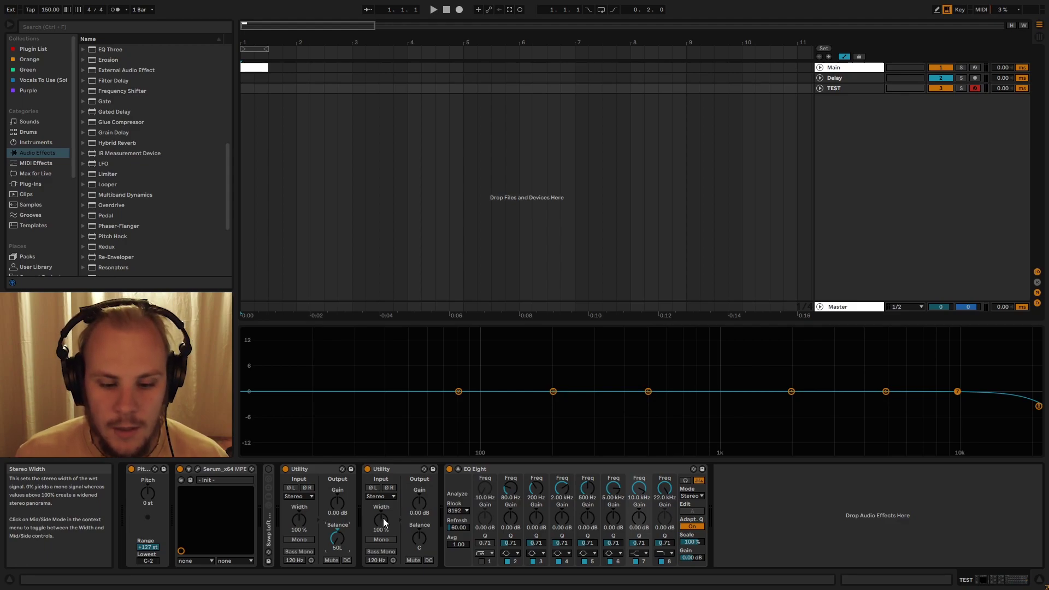
Set the second Utility to 0.0 % width and 50R balance, then group both Utilities with Ctrl+G
mouse_move(382, 517)
left_mouse_down()
mouse_move(384, 546)
mouse_move(384, 520)
left_mouse_up()
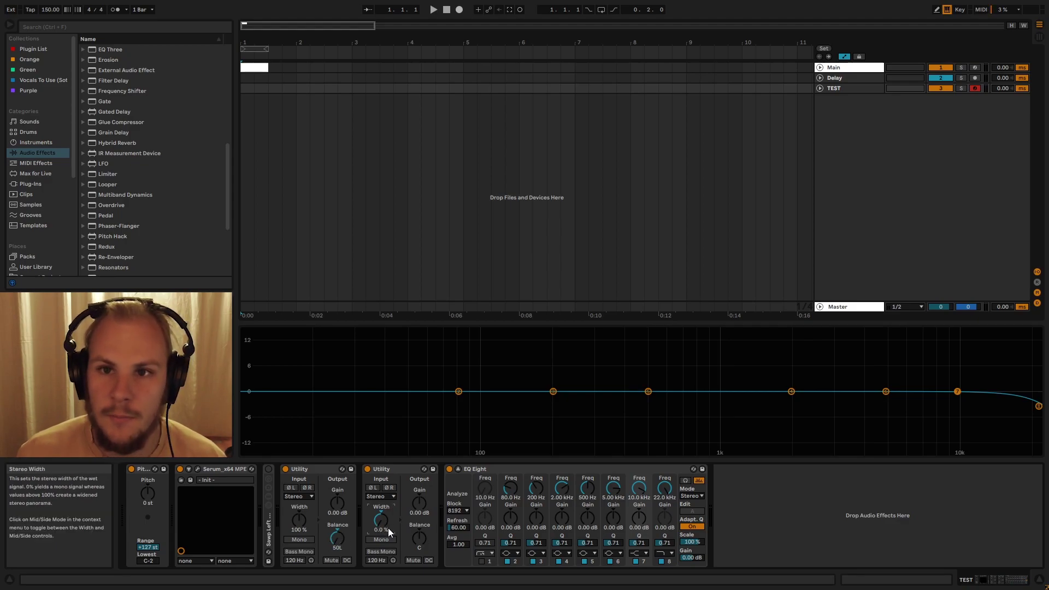
key("a")
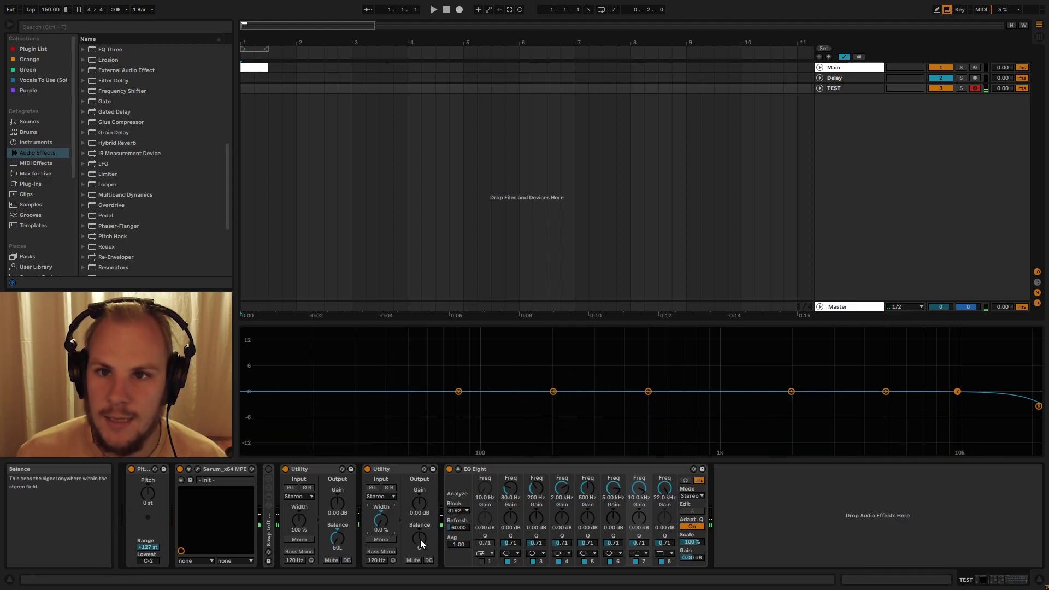
left_click_drag(421, 540, 420, 519)
key("a")
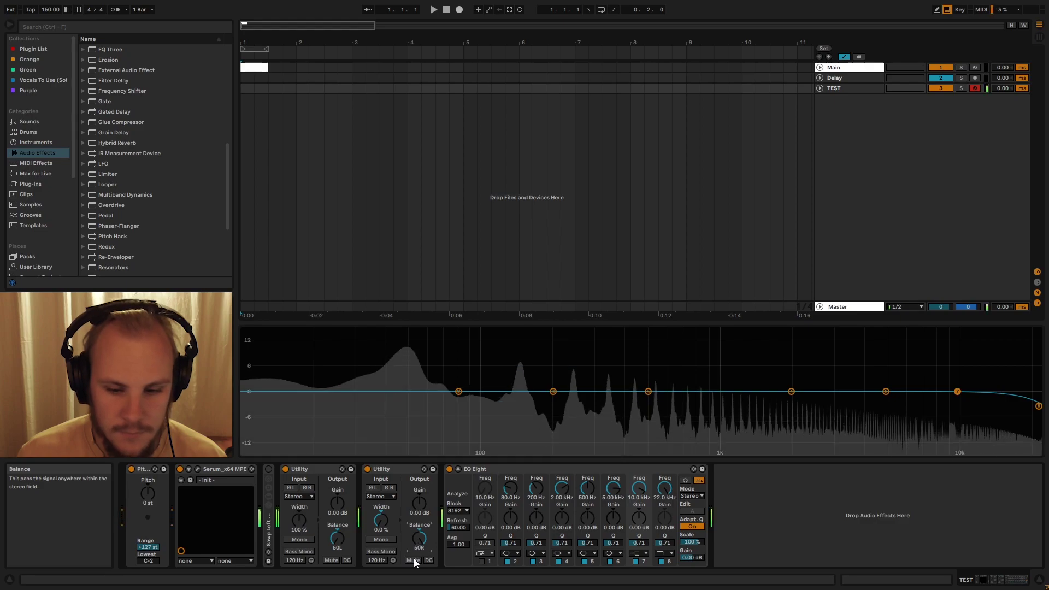
left_click(402, 466, "shift")
key("ctrl+g")
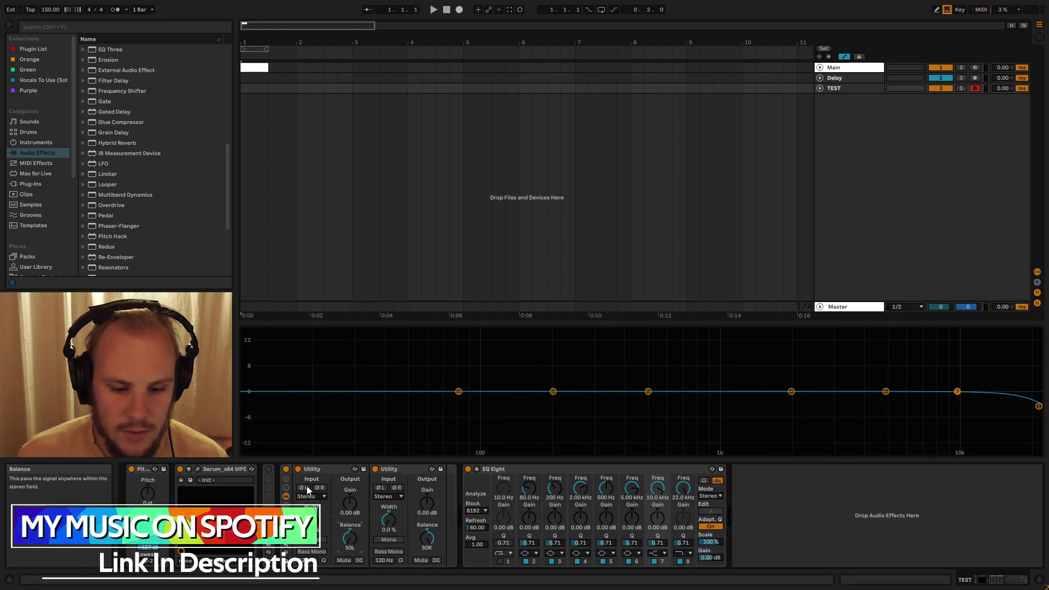
left_click(199, 468)
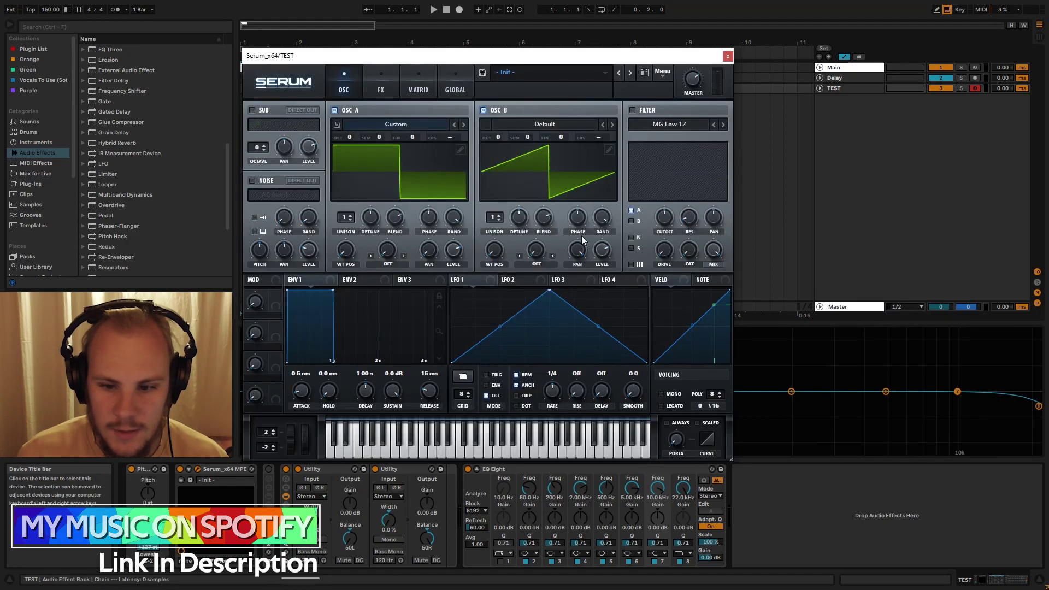
key("ctrl+alt+p")
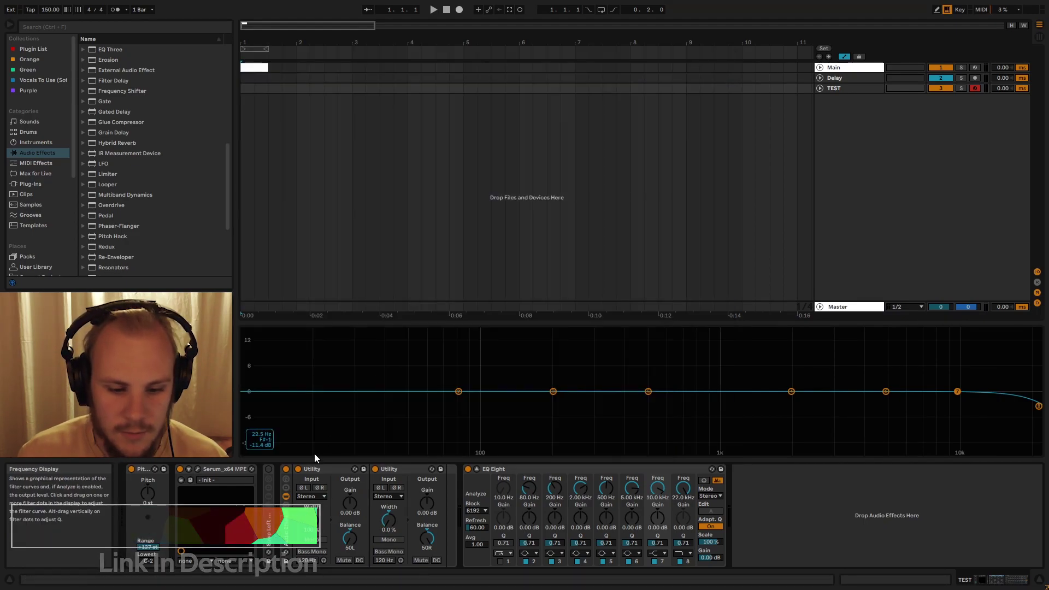
left_click(287, 524)
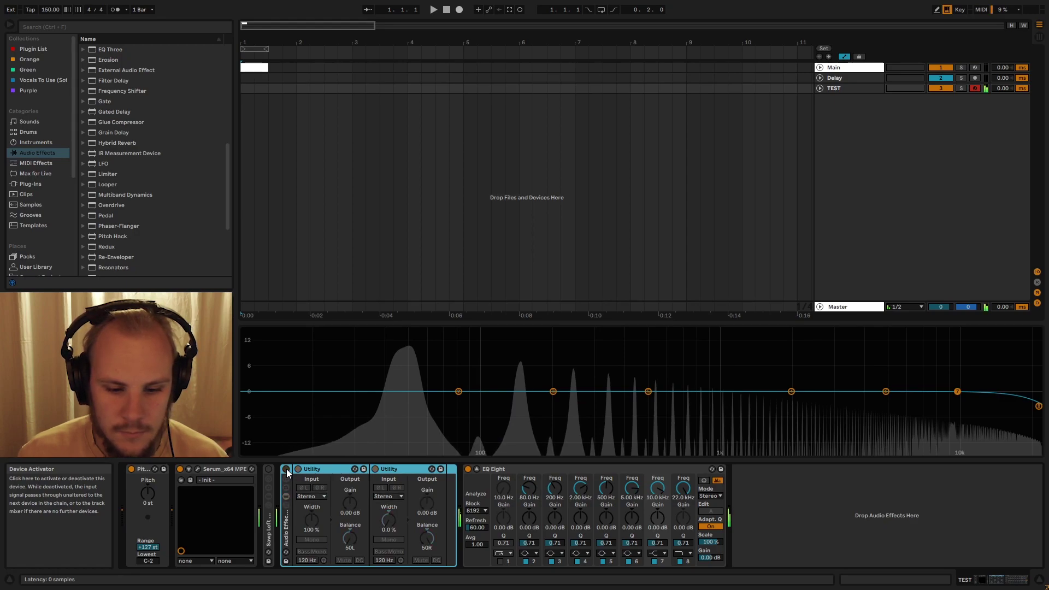
Disable the grouped Utility rack, enable Sawp Left Right, and inspect its 50R and 50L chains
left_click(286, 469)
left_click(268, 497)
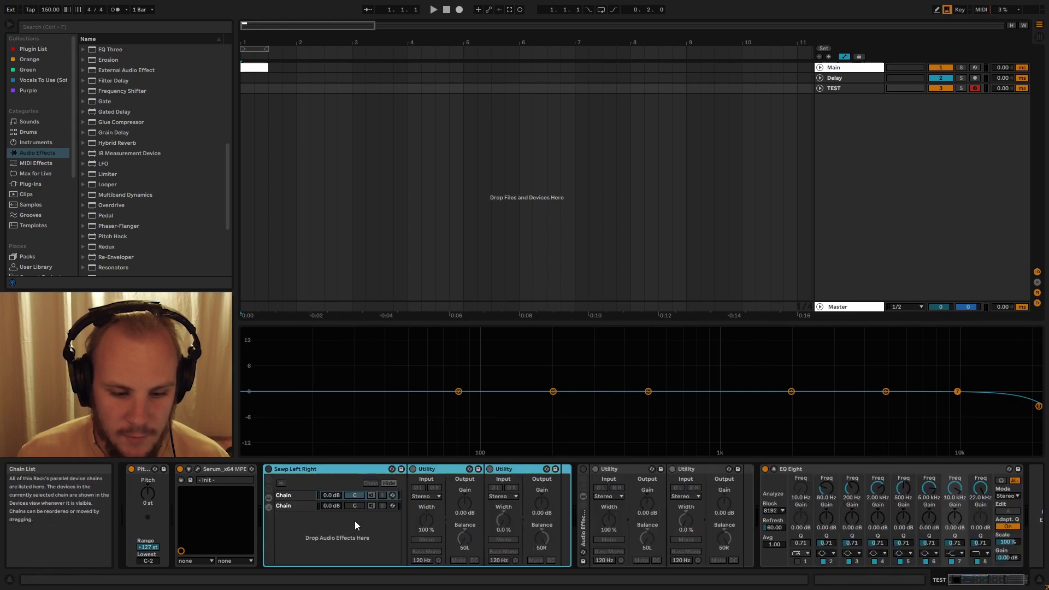
left_click(301, 497)
left_click(299, 506)
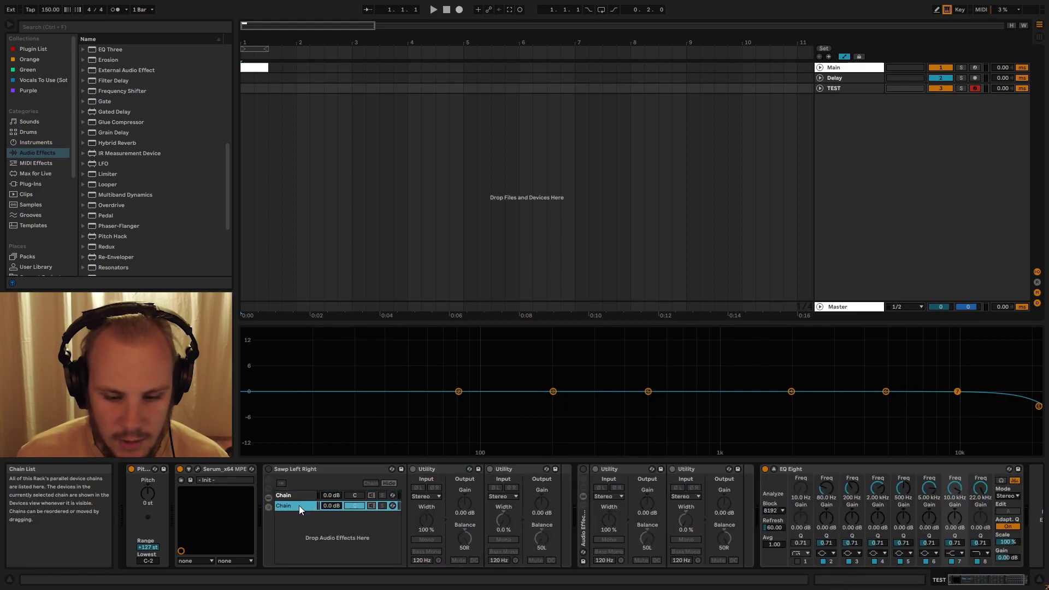
left_click(301, 496)
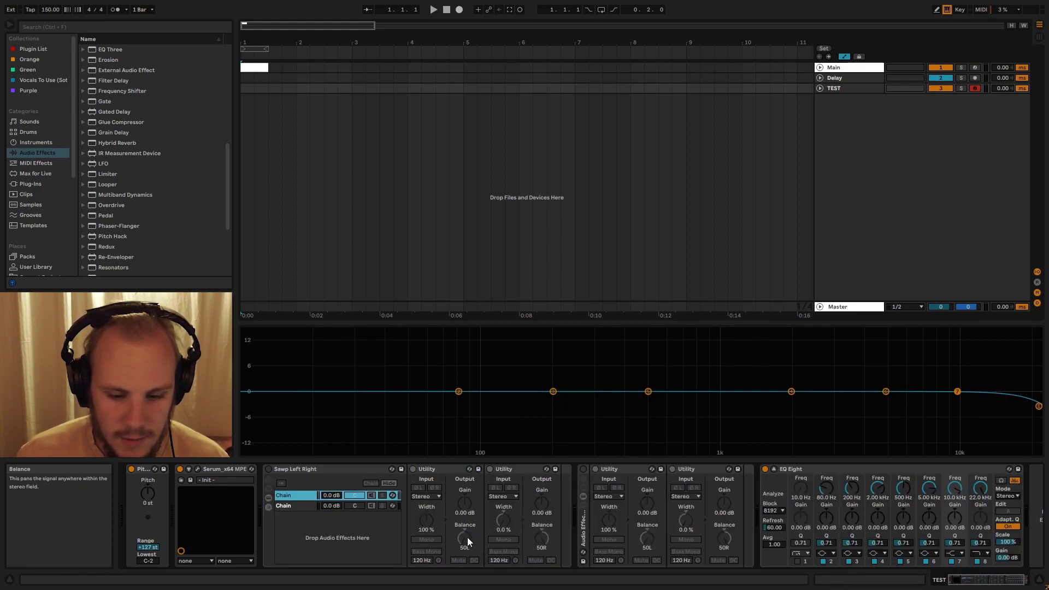
left_click(362, 507)
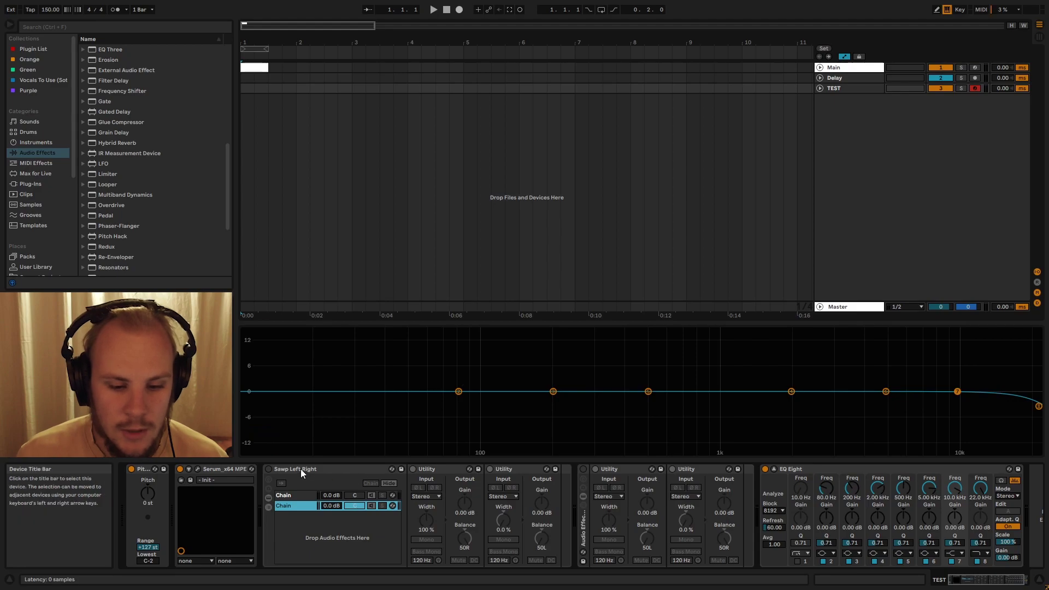
left_click(269, 469)
left_click(352, 541)
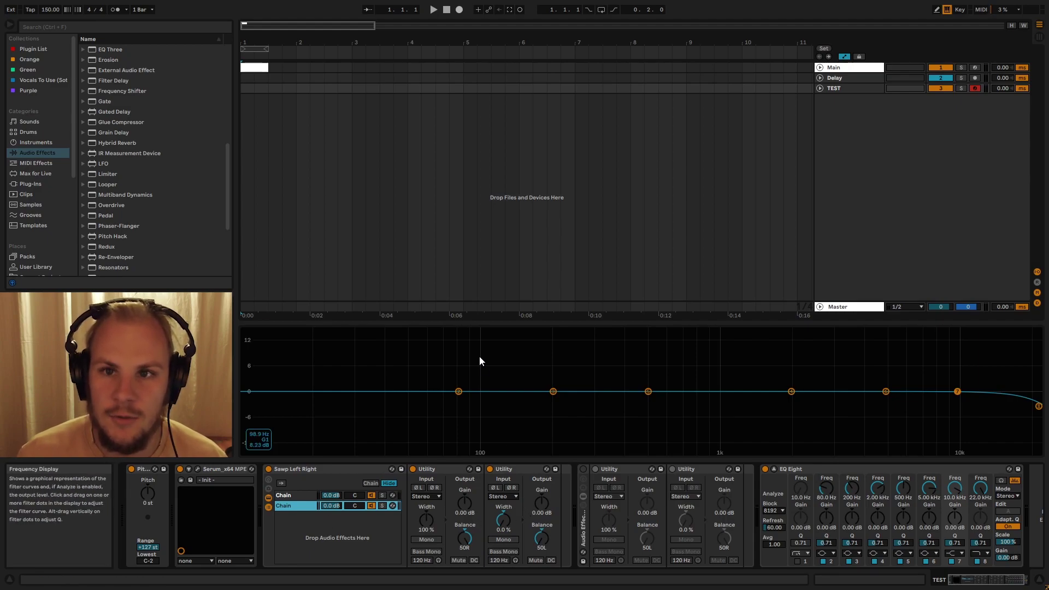
Play the Main clip from bar 1, then select and unfold the Delay track to show Echo
left_click(820, 67)
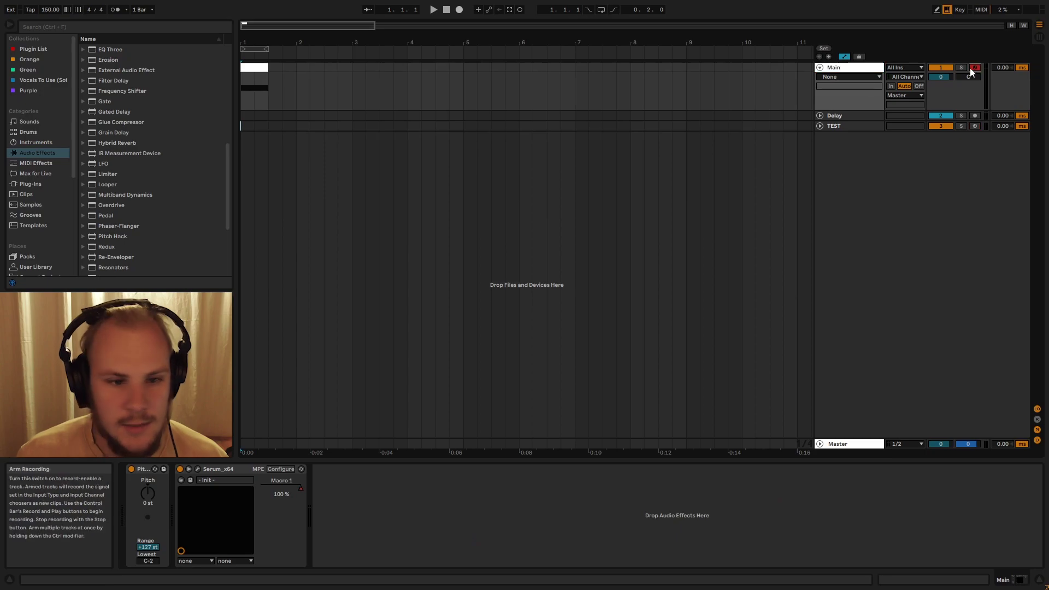
left_click(266, 70)
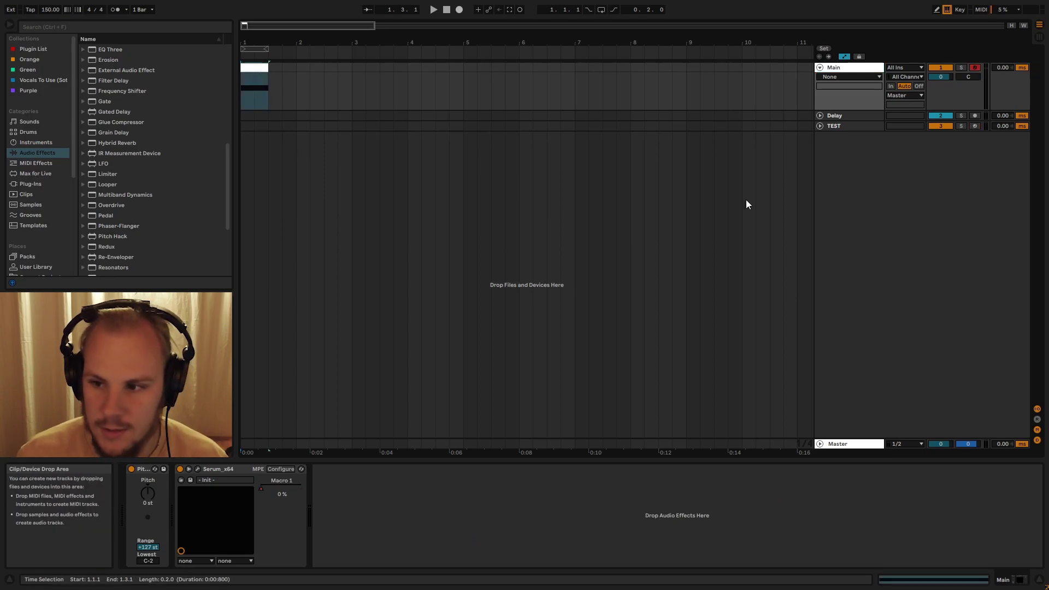
key("space")
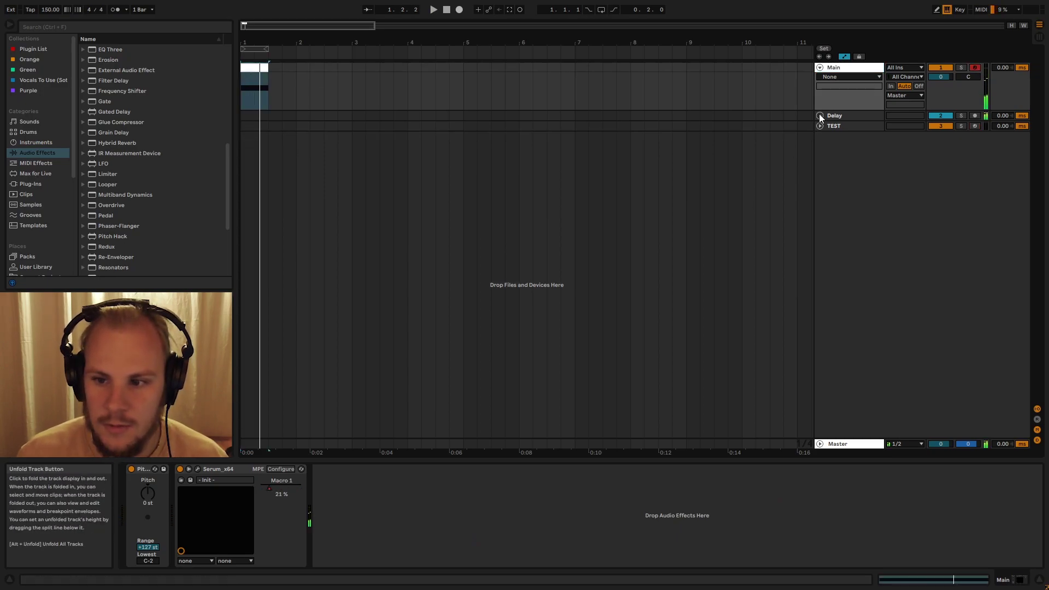
left_click(851, 115)
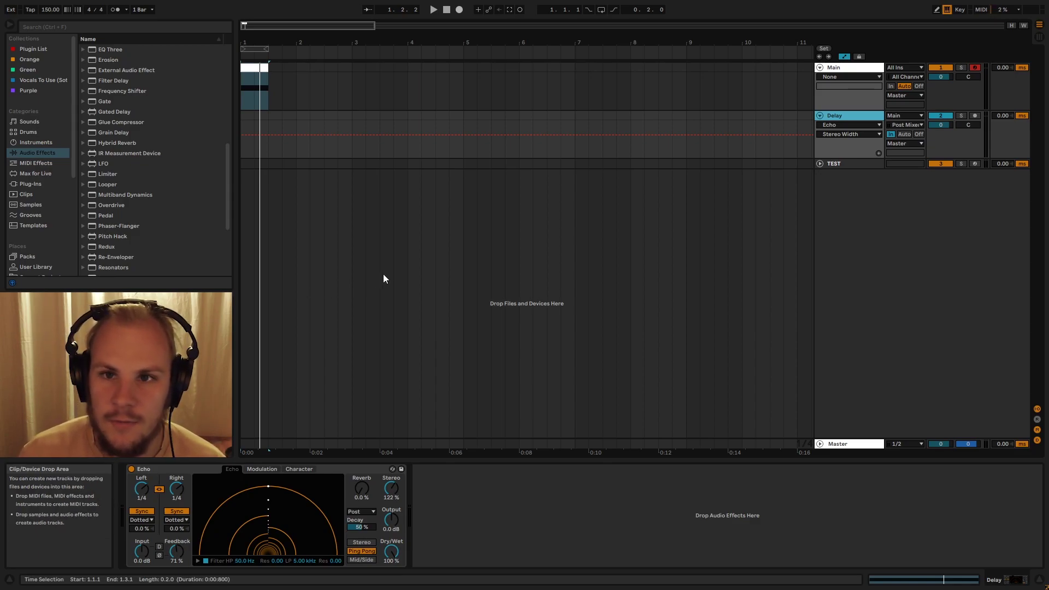
Replay from bar 1, then drag Sawp Left Right.adg into the Delay track after Echo
left_click(248, 113)
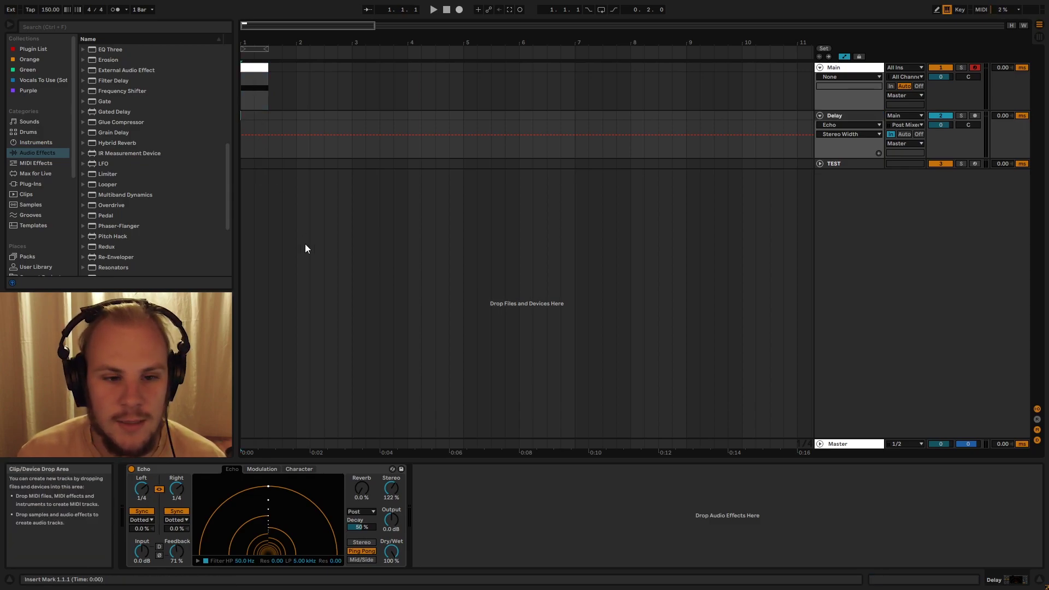
key("space")
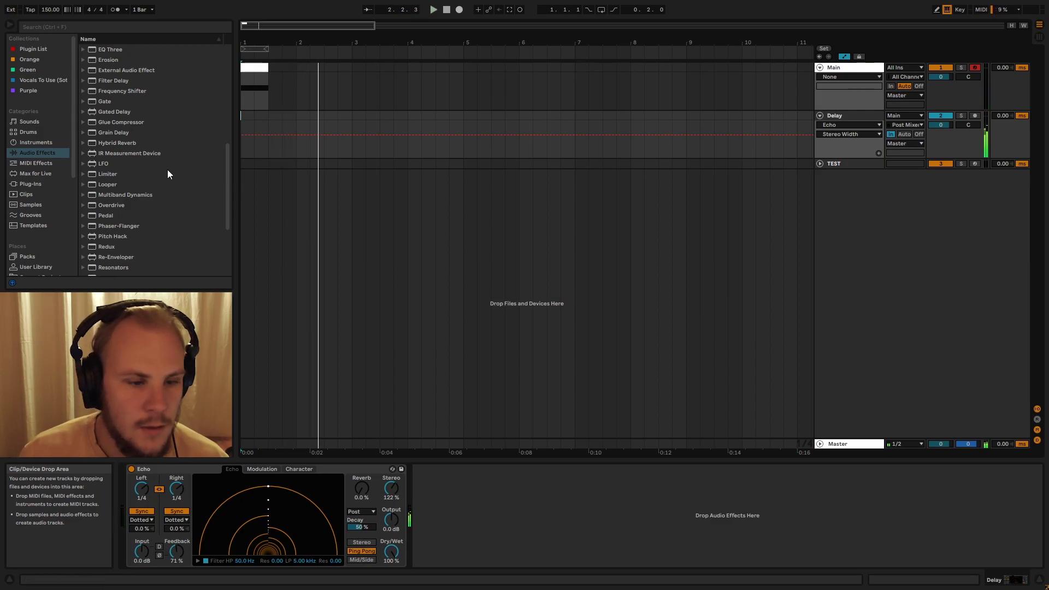
scroll(164, 171, "up", 8)
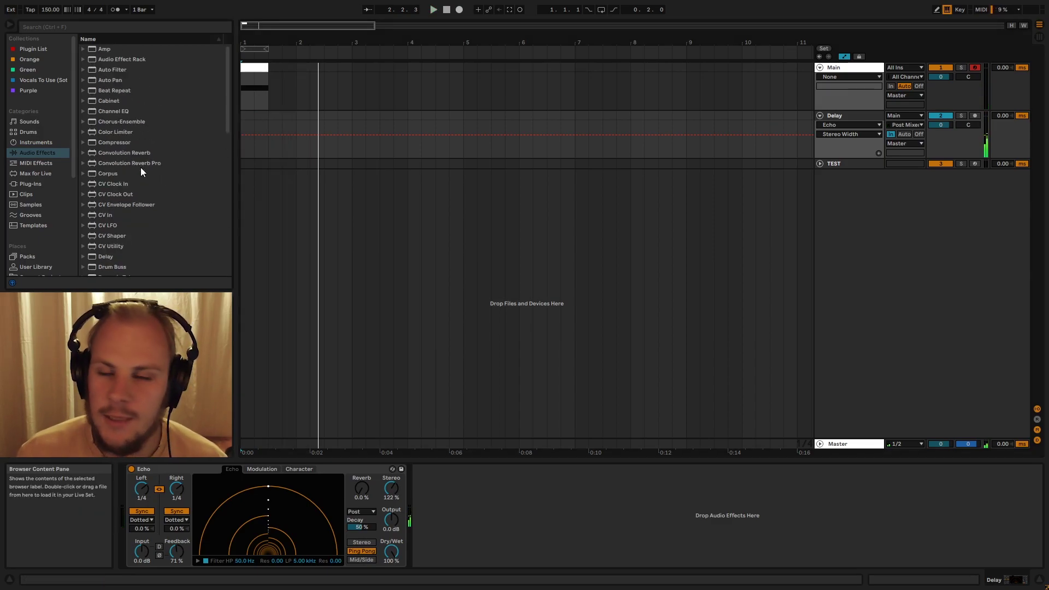
left_click(82, 59)
scroll(136, 148, "down", 4)
scroll(133, 199, "down", 3)
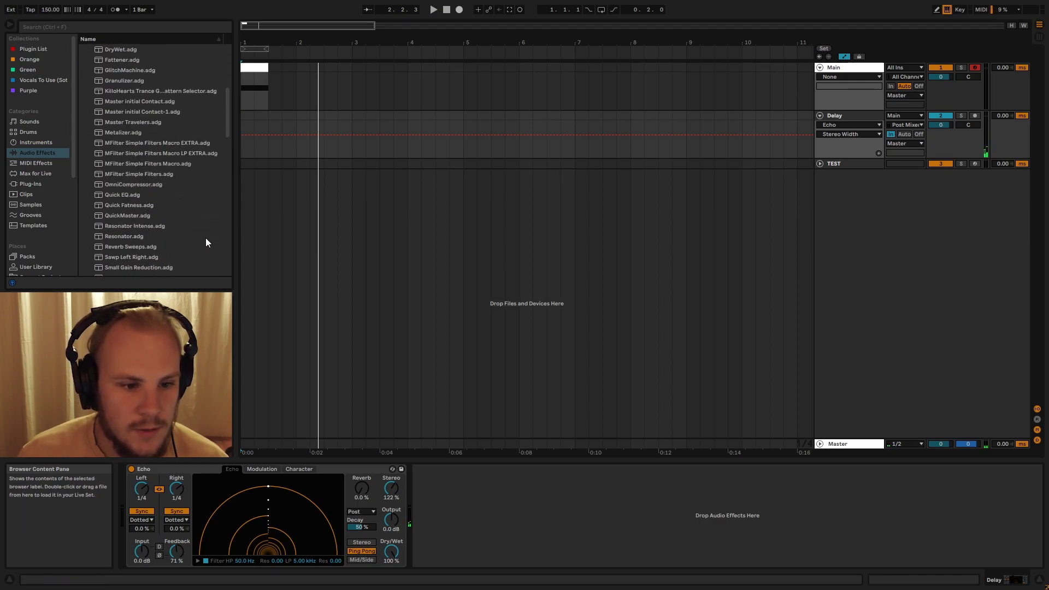
left_click_drag(120, 256, 492, 494)
scroll(140, 203, "up", 5)
scroll(126, 164, "up", 3)
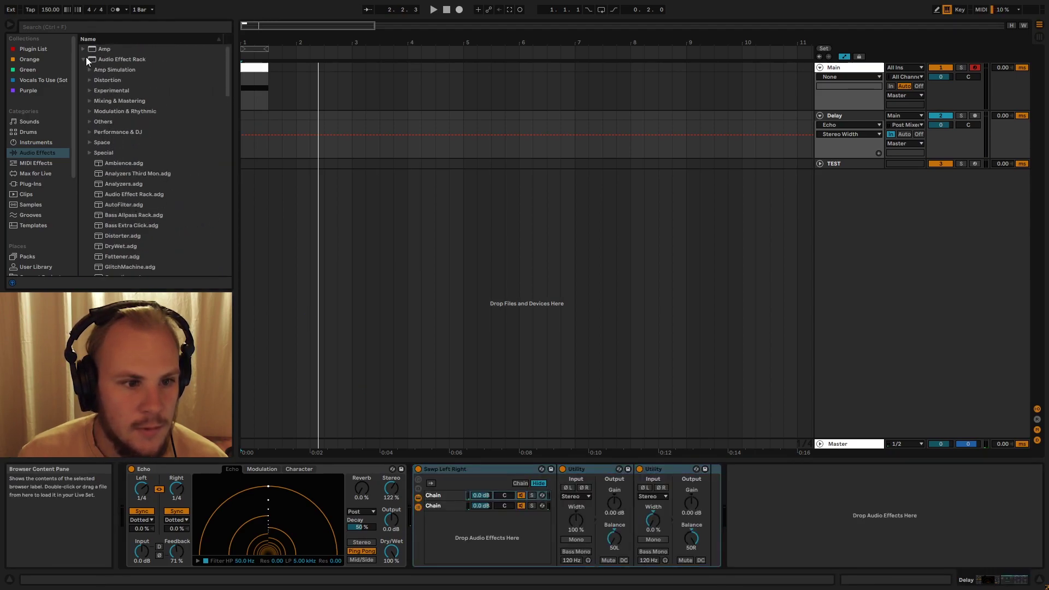
Replay from bar 1, review the Delay track's Echo chain, then duplicate the Delay track with Ctrl+D
left_click(83, 58)
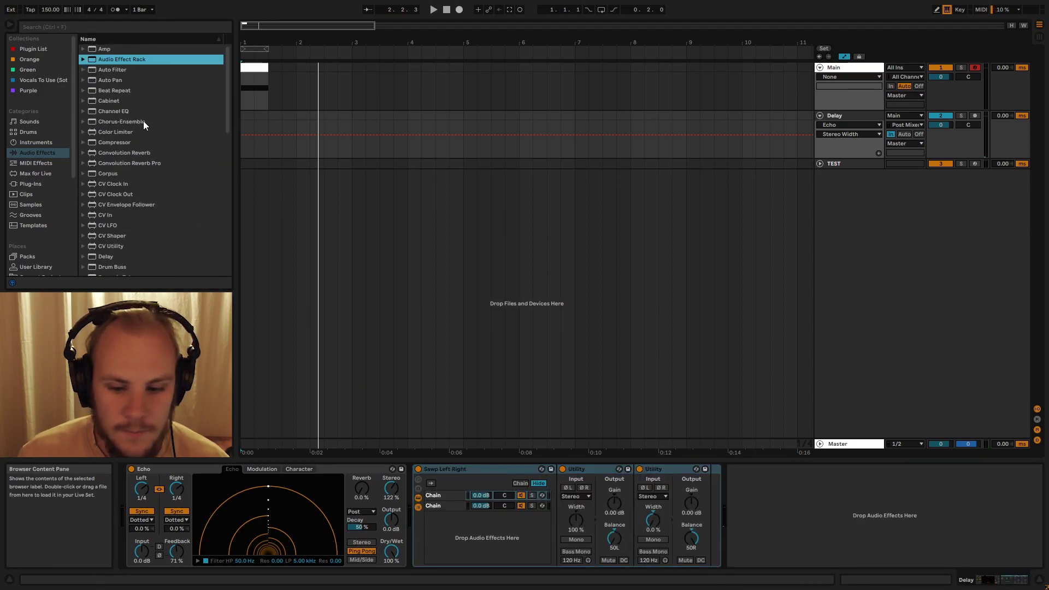
left_click(267, 80)
key("space")
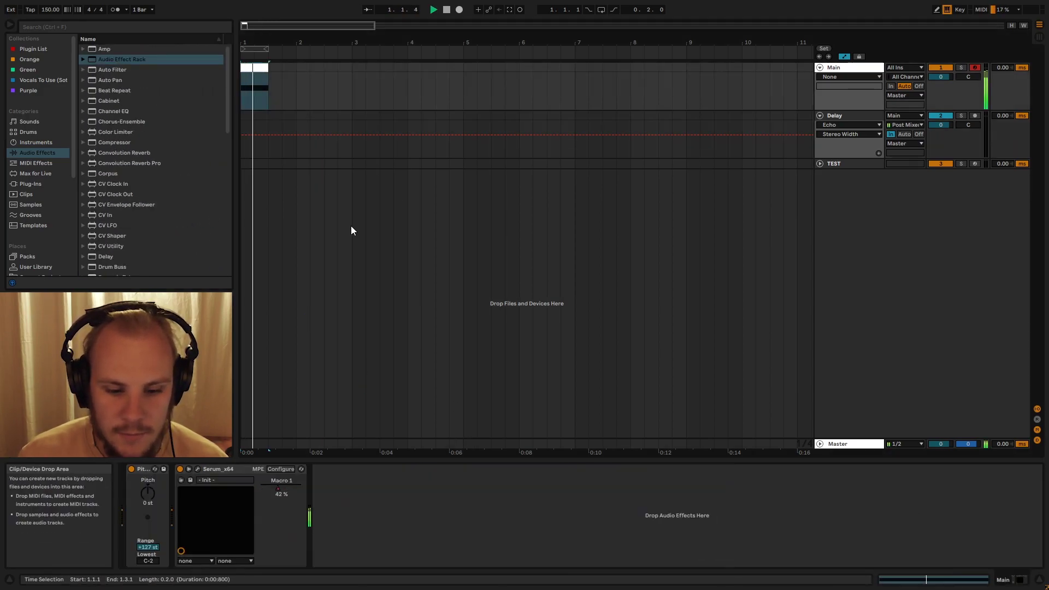
left_click(867, 114)
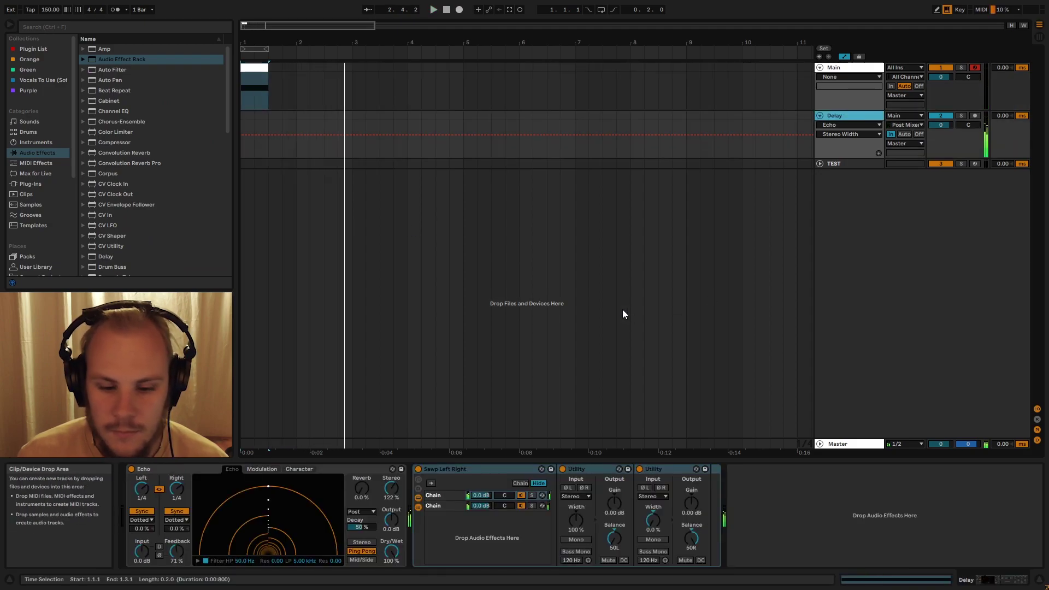
left_click(327, 466)
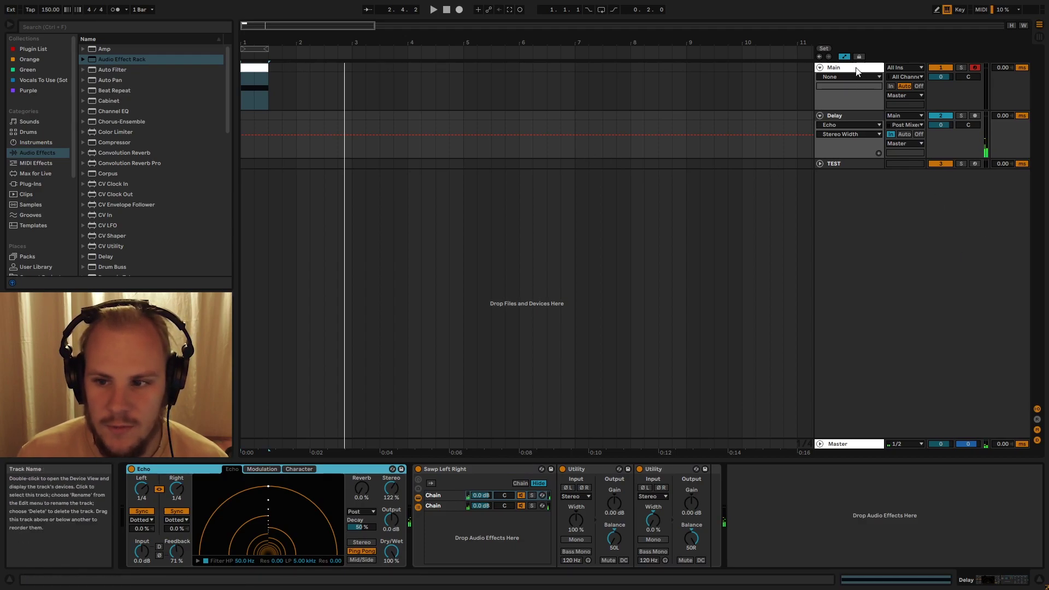
left_click(841, 67)
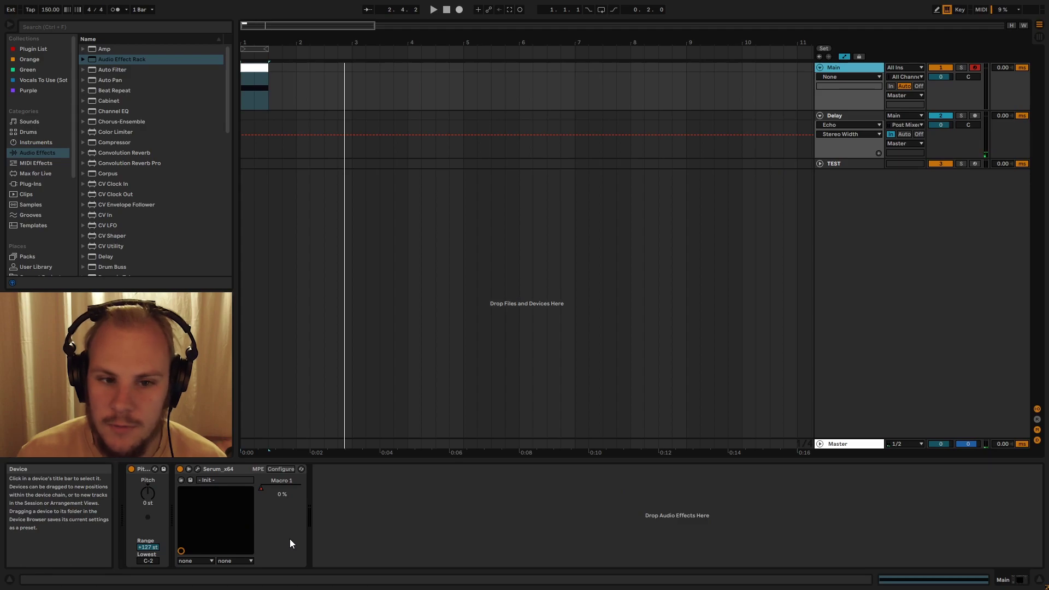
left_click(849, 116)
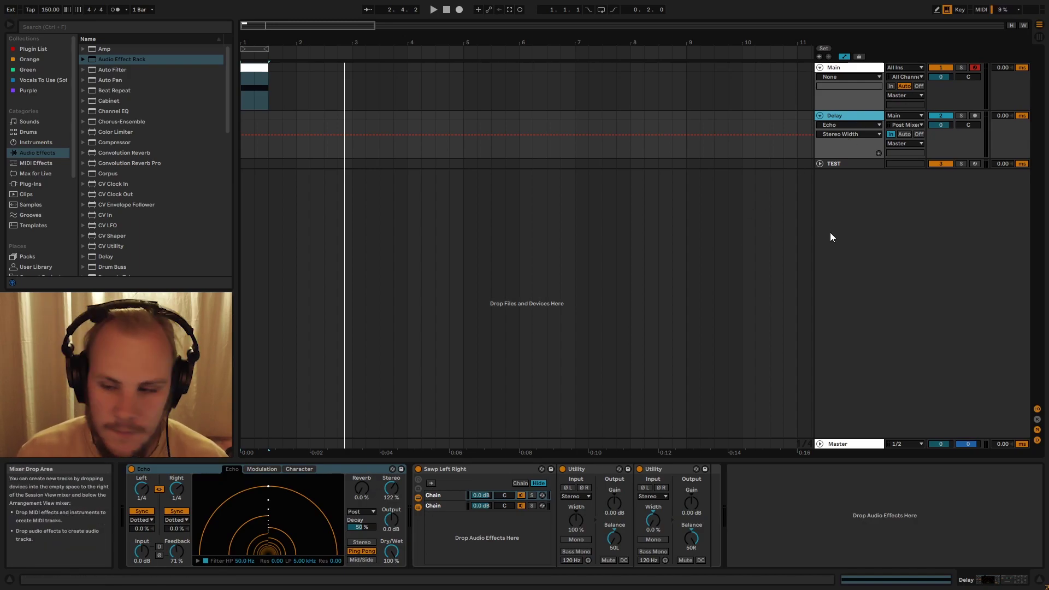
key("ctrl+d")
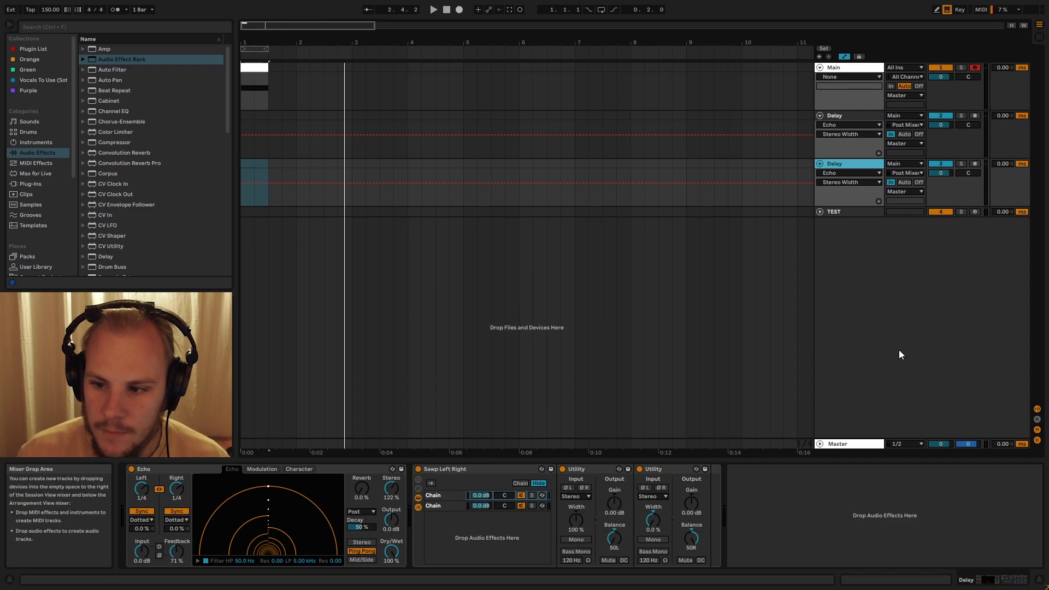
Delete the Sawp Left Right rack from the copied Delay track and play from bar 1
left_click(476, 471)
key("Delete")
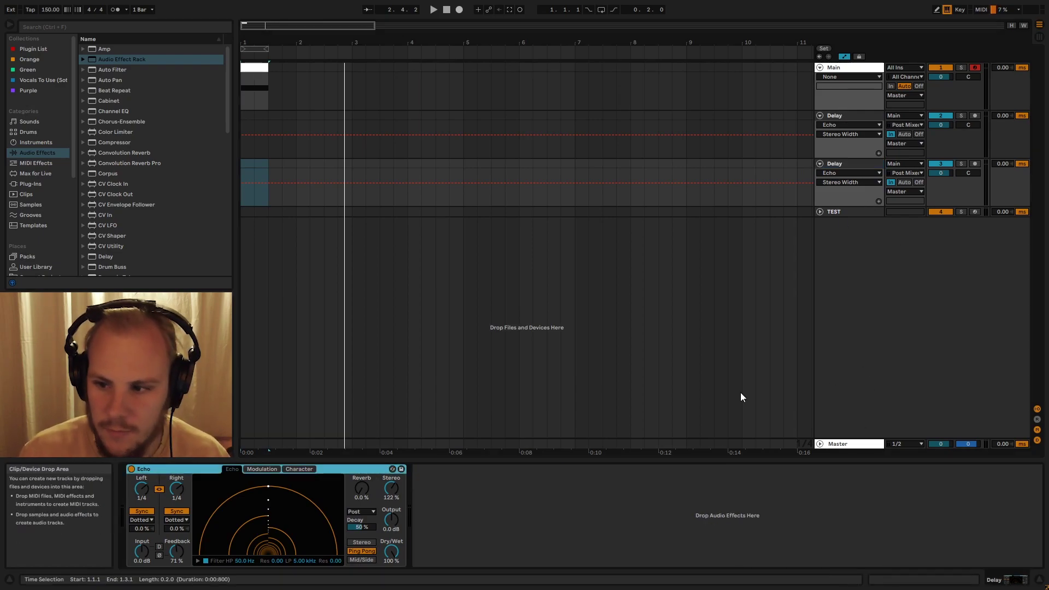
left_click(261, 83)
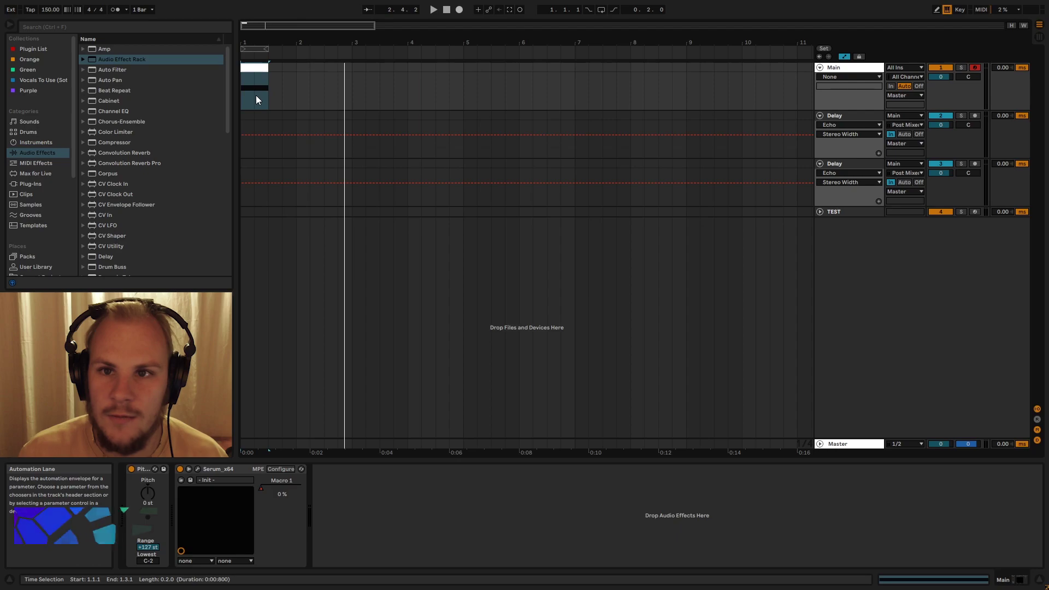
left_click(245, 113)
key("space")
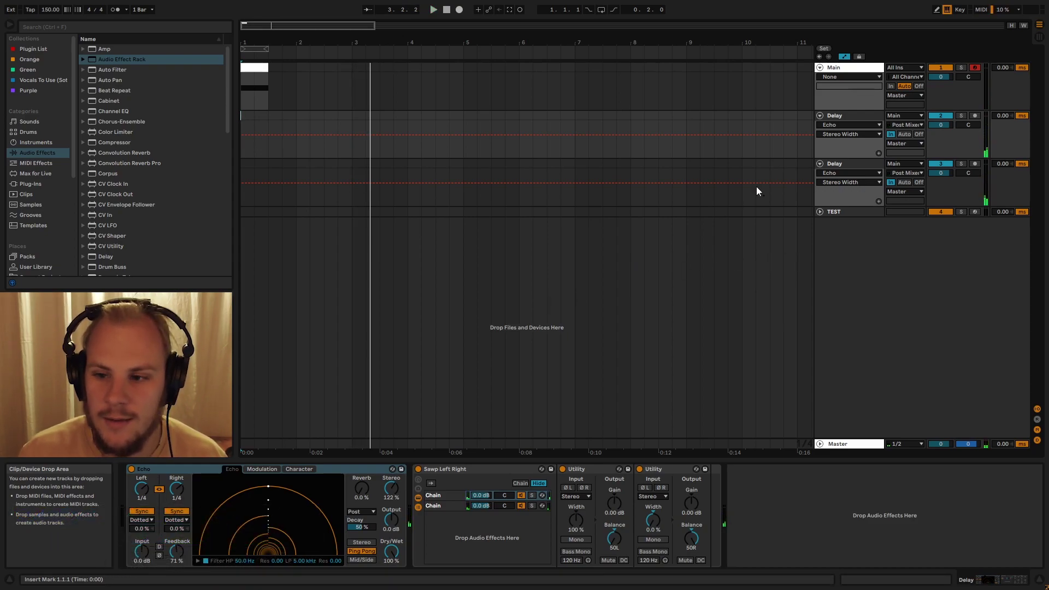
Compare the two Delay tracks' chains, ending with the original Delay track selected
left_click(844, 117)
left_click(841, 166)
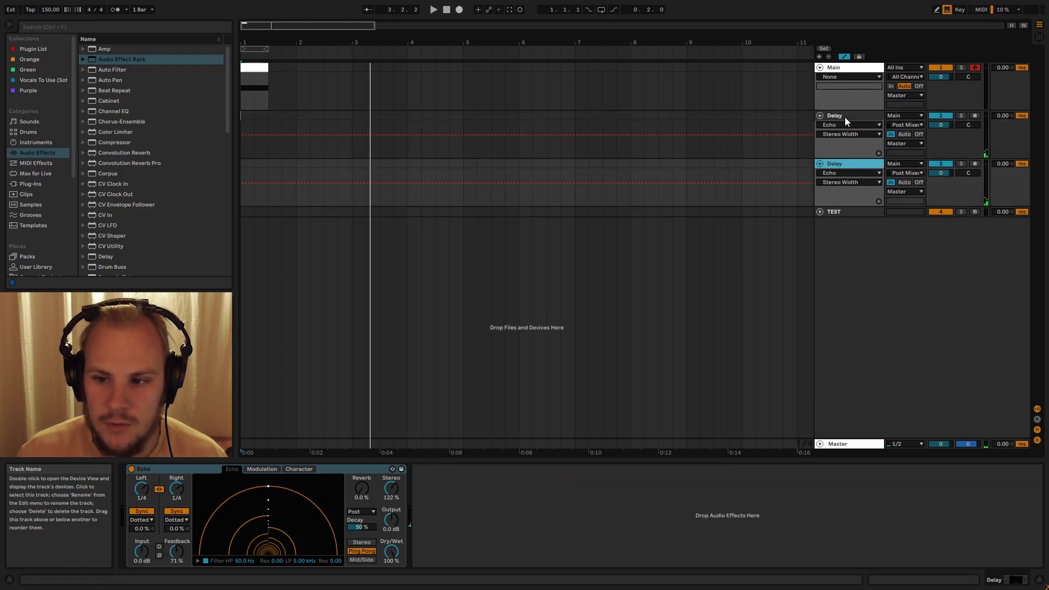
left_click(845, 115)
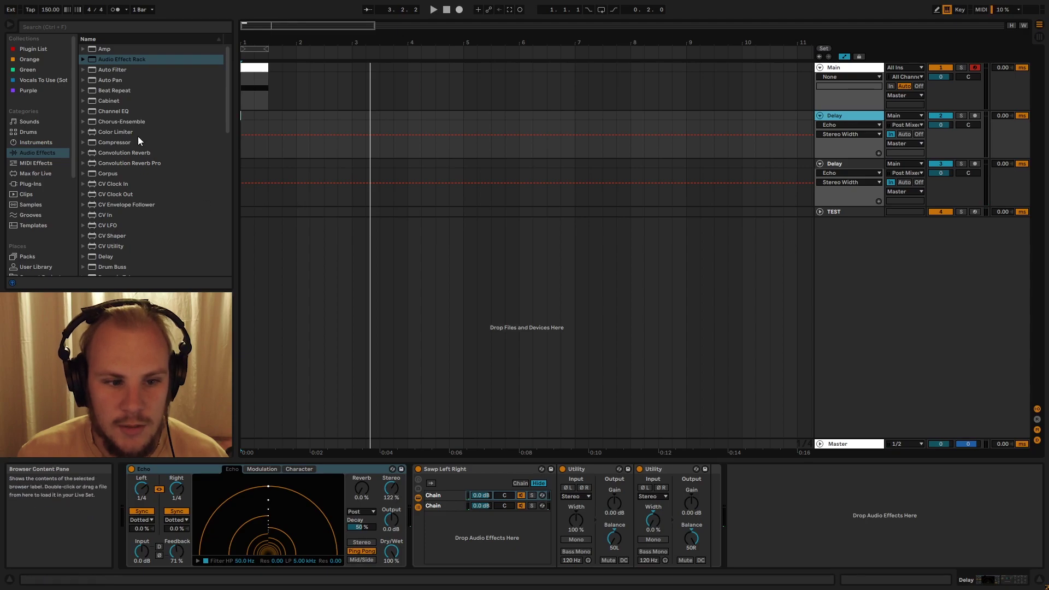
Load the Overdrive Enhance preset onto the Delay track, lowering its filter frequency and raising Tone
scroll(161, 179, "down", 4)
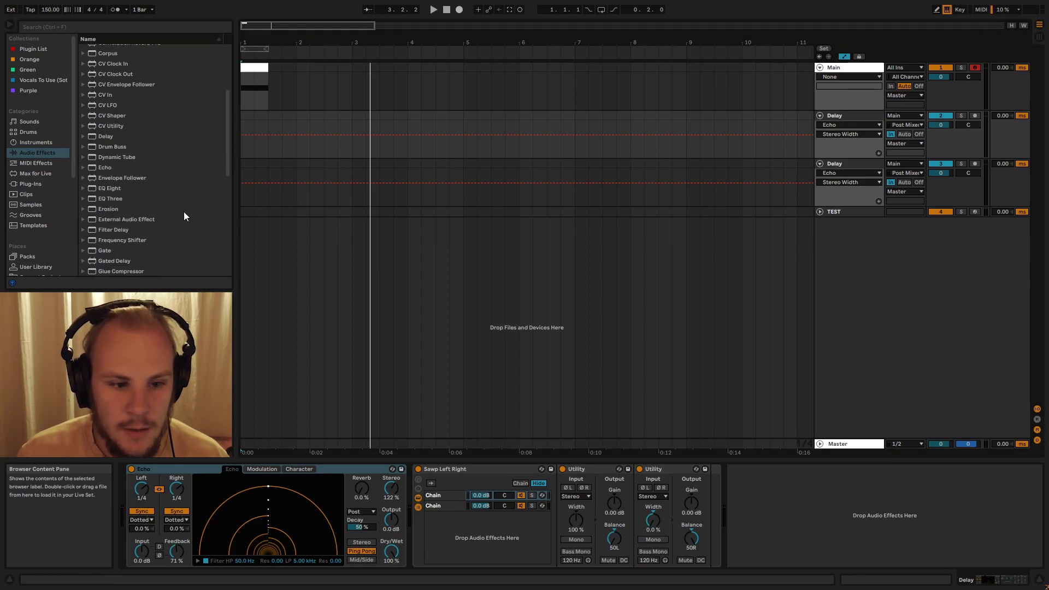
scroll(184, 213, "down", 3)
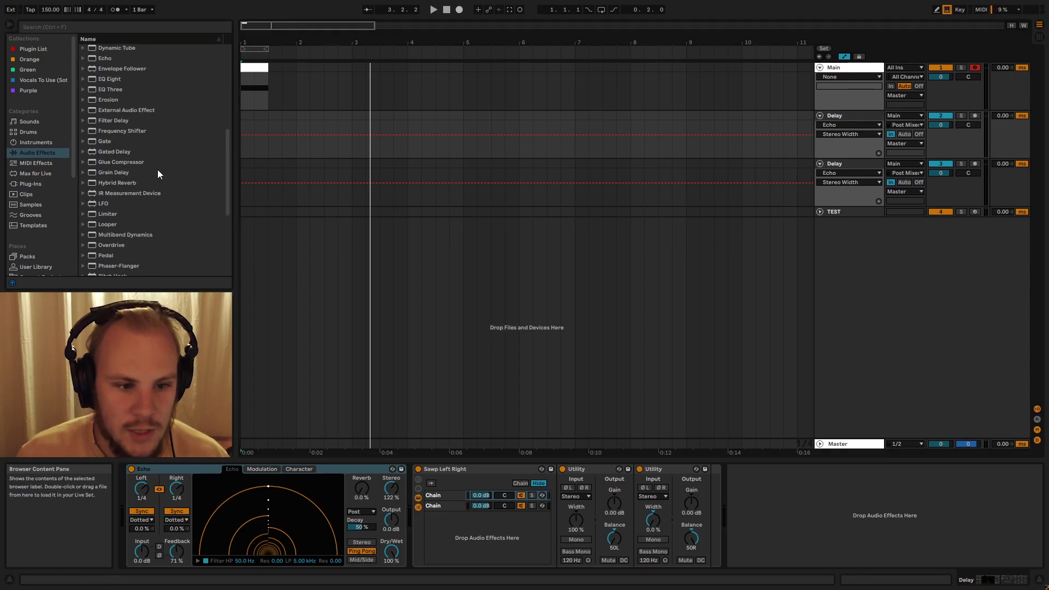
scroll(162, 182, "down", 1)
scroll(120, 213, "down", 2)
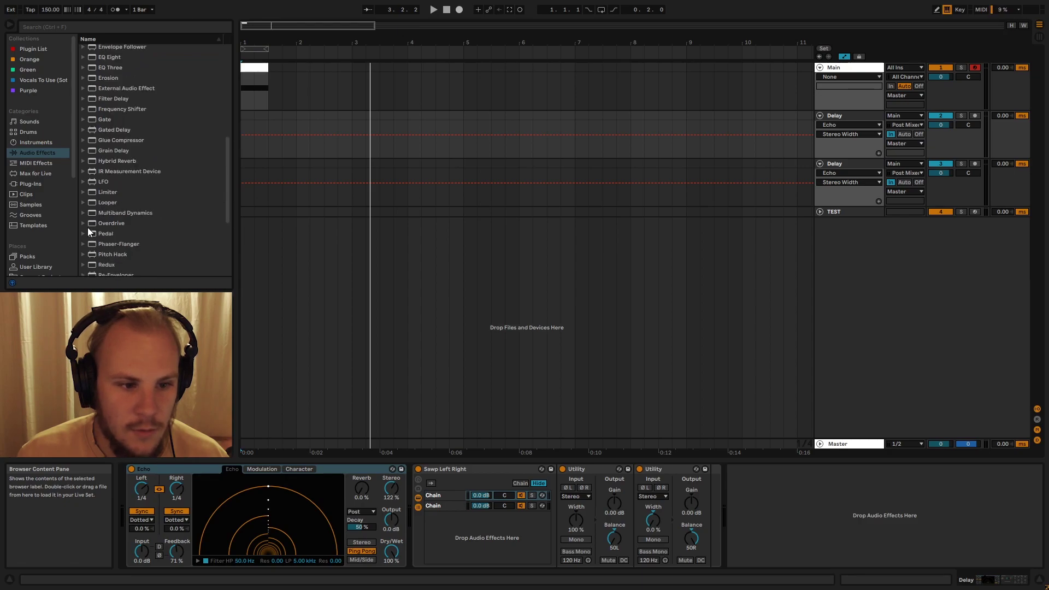
left_click(84, 224)
double_click(122, 243)
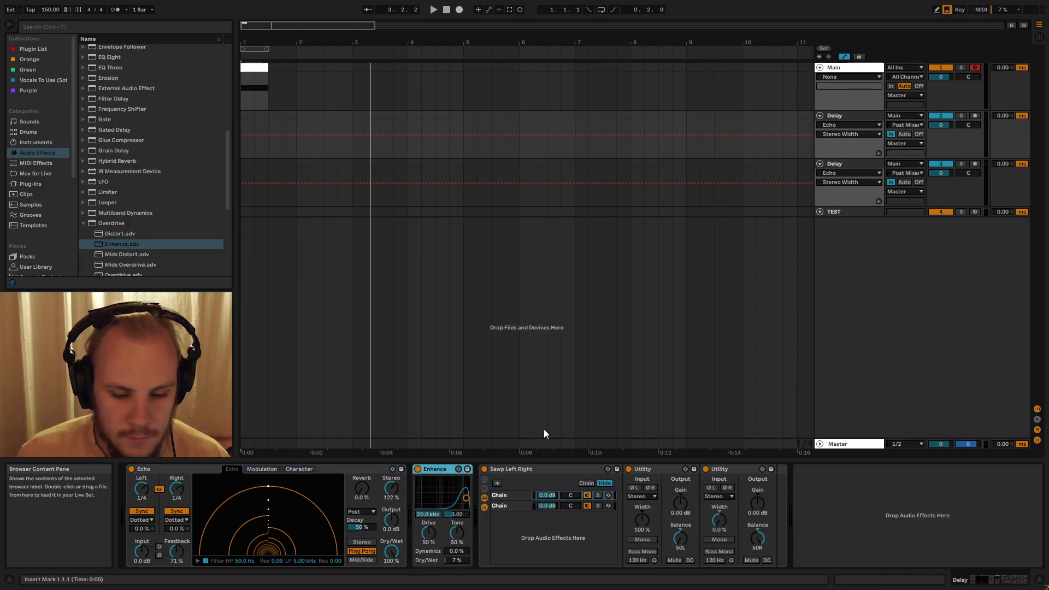
left_click_drag(457, 533, 460, 500)
Drag the Little Drive pedal preset onto the copied Delay track
scroll(178, 226, "down", 3)
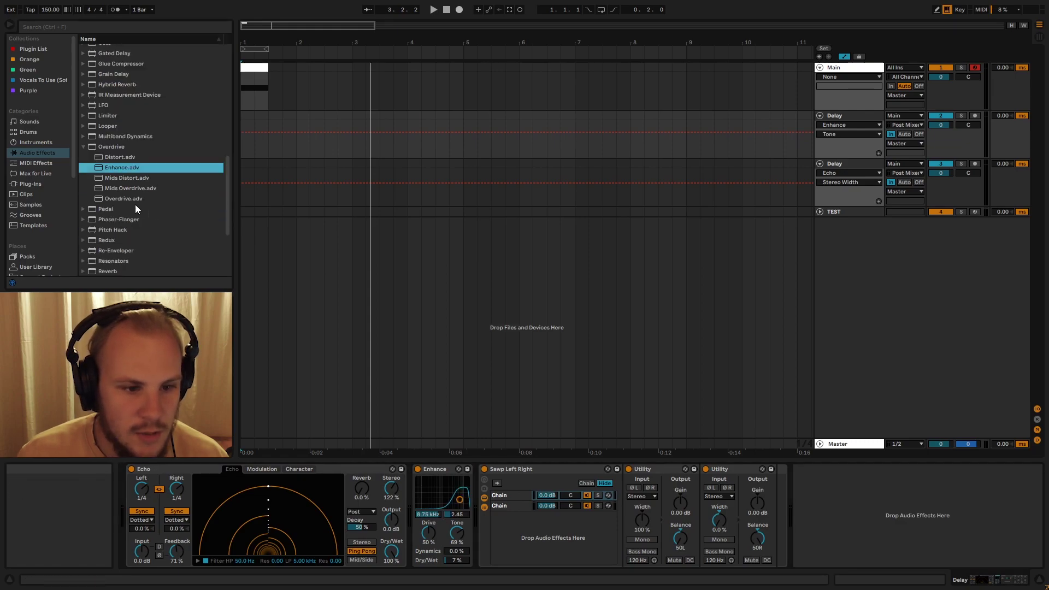
left_click(85, 209)
scroll(130, 235, "down", 3)
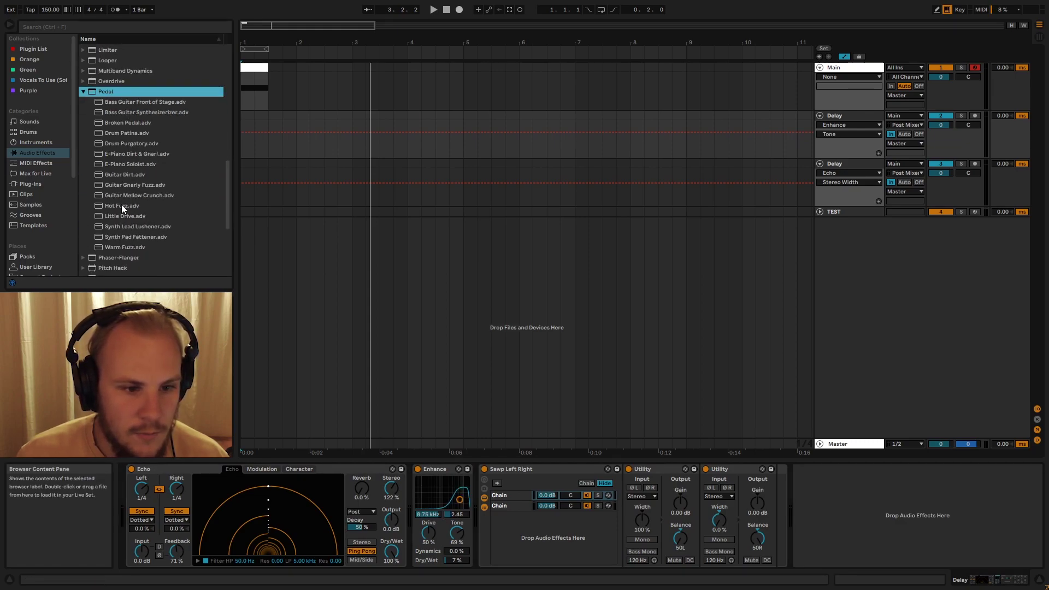
left_click_drag(119, 217, 696, 169)
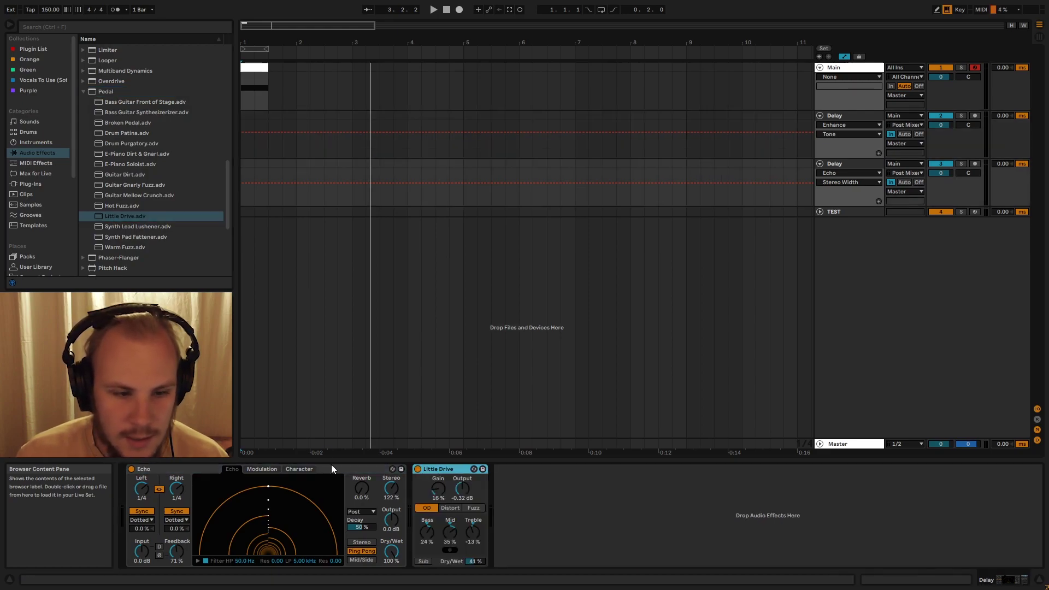
Add Chorus-Ensemble after Little Drive on the copied Delay track
scroll(137, 157, "up", 4)
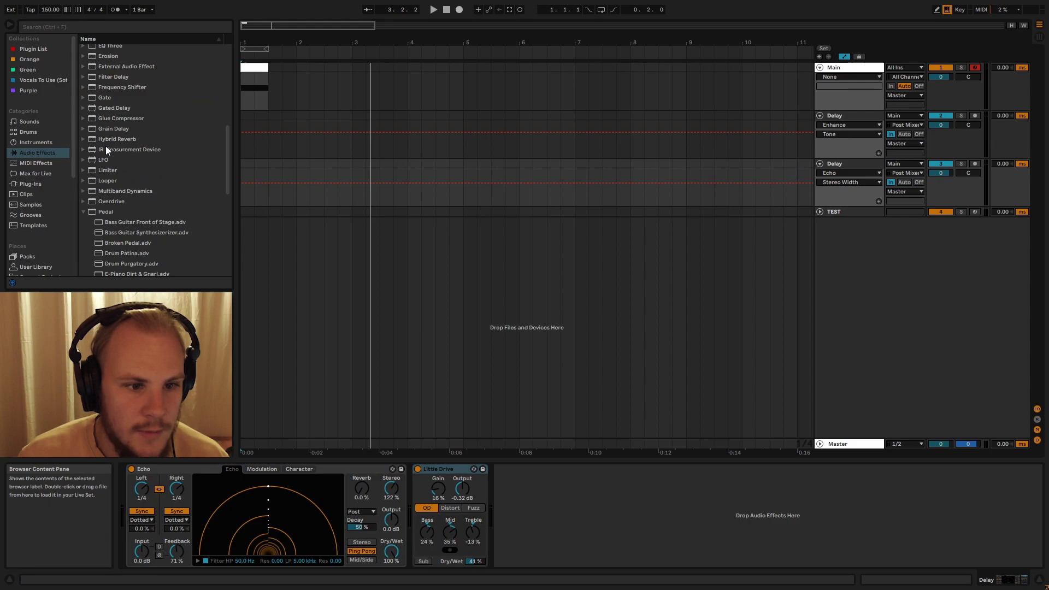
scroll(120, 133, "up", 3)
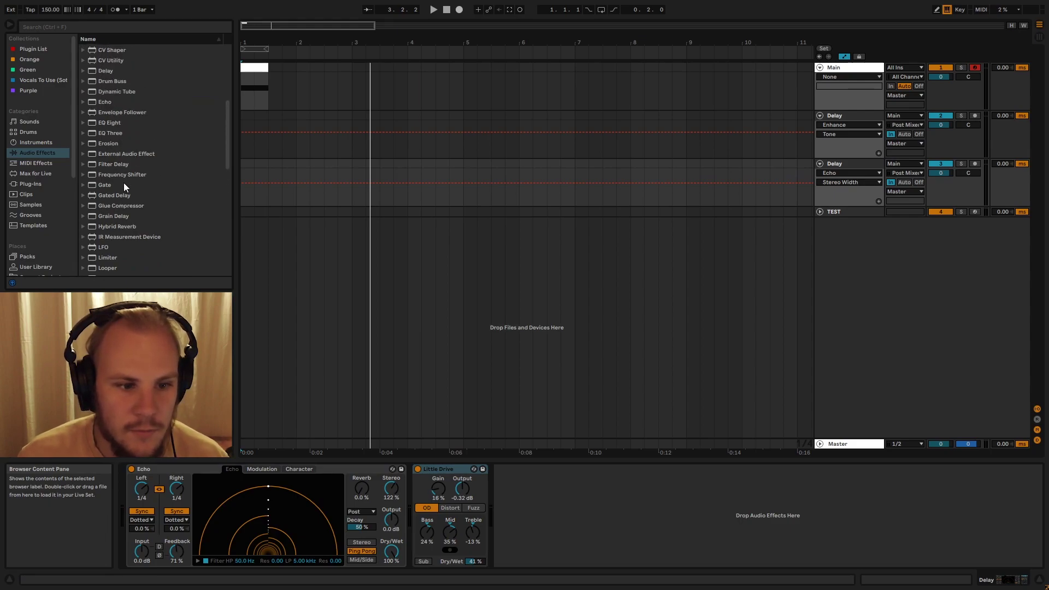
scroll(139, 188, "up", 5)
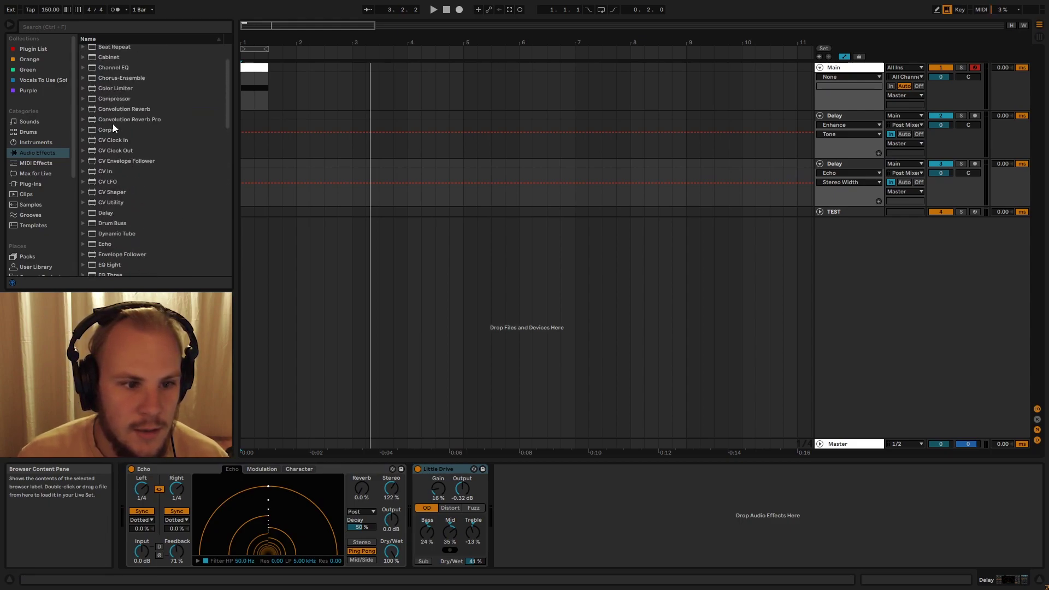
double_click(112, 77)
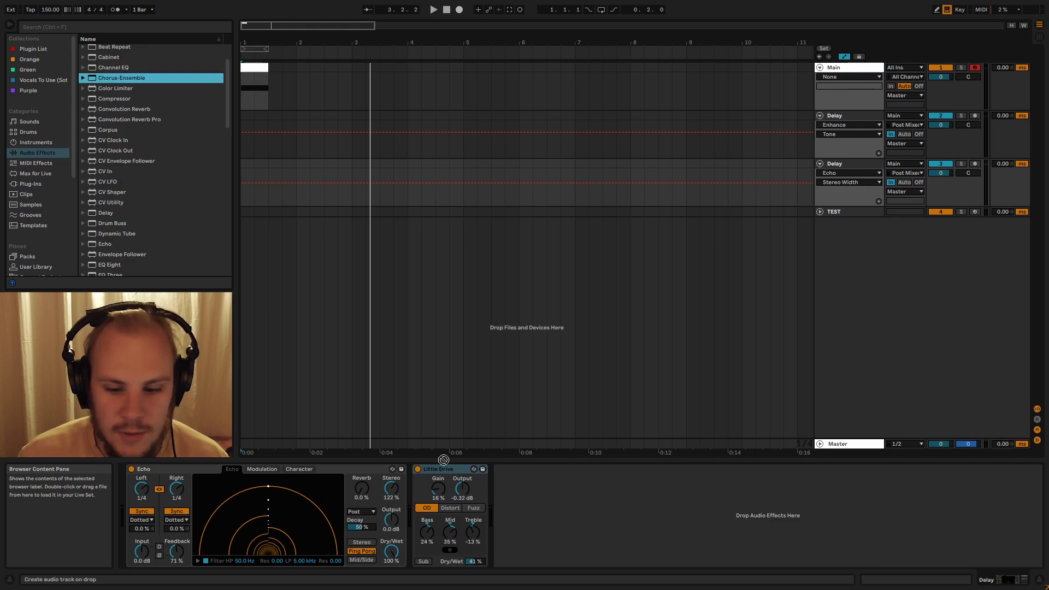
Insert Phaser-Flanger between Enhance and Sawp Left Right on the original Delay track
scroll(124, 200, "down", 3)
scroll(124, 200, "down", 6)
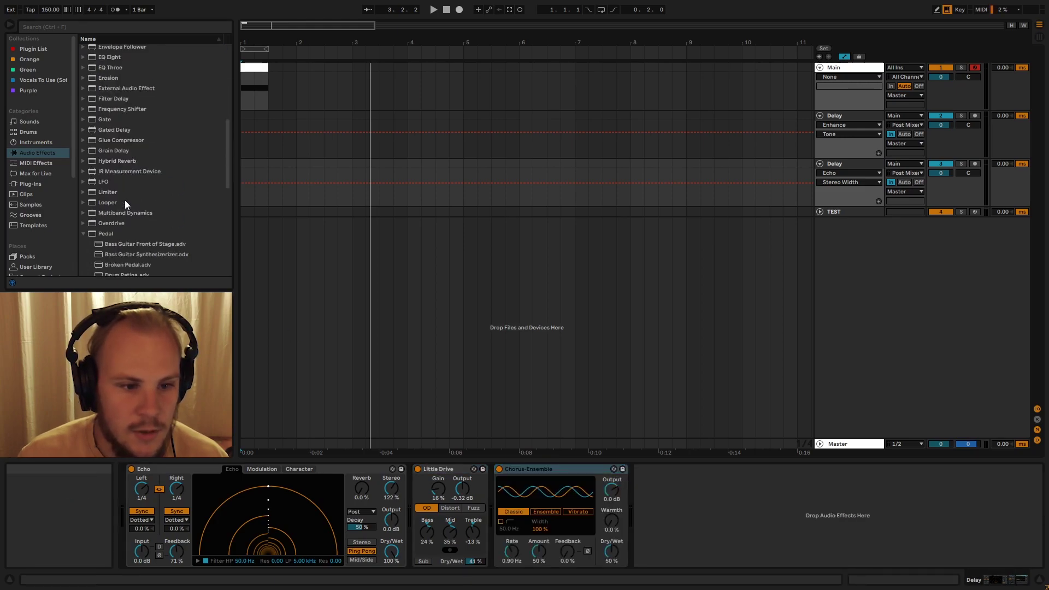
left_click(81, 188)
scroll(125, 217, "down", 1)
key("Down")
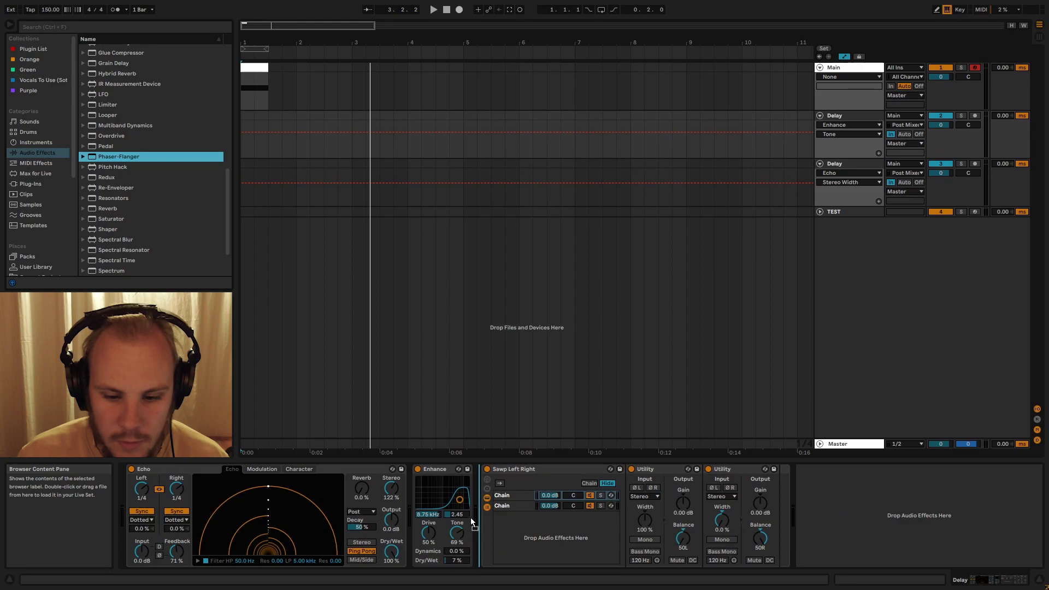
left_click_drag(500, 522, 508, 524)
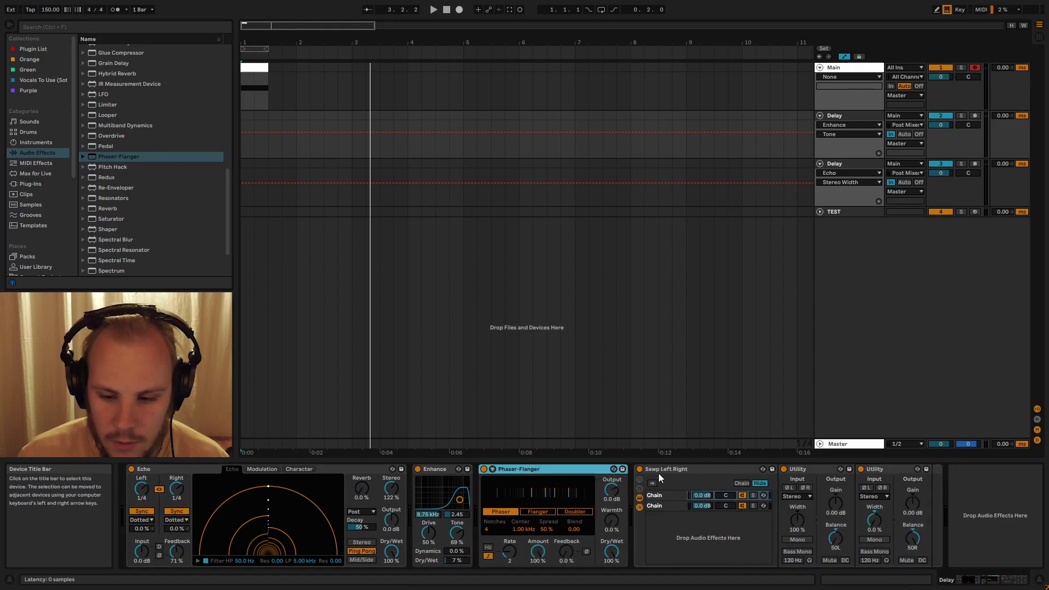
Play from the start, view the copy's Echo, Little Drive, Chorus-Ensemble chain, then reset playback
left_click(244, 119)
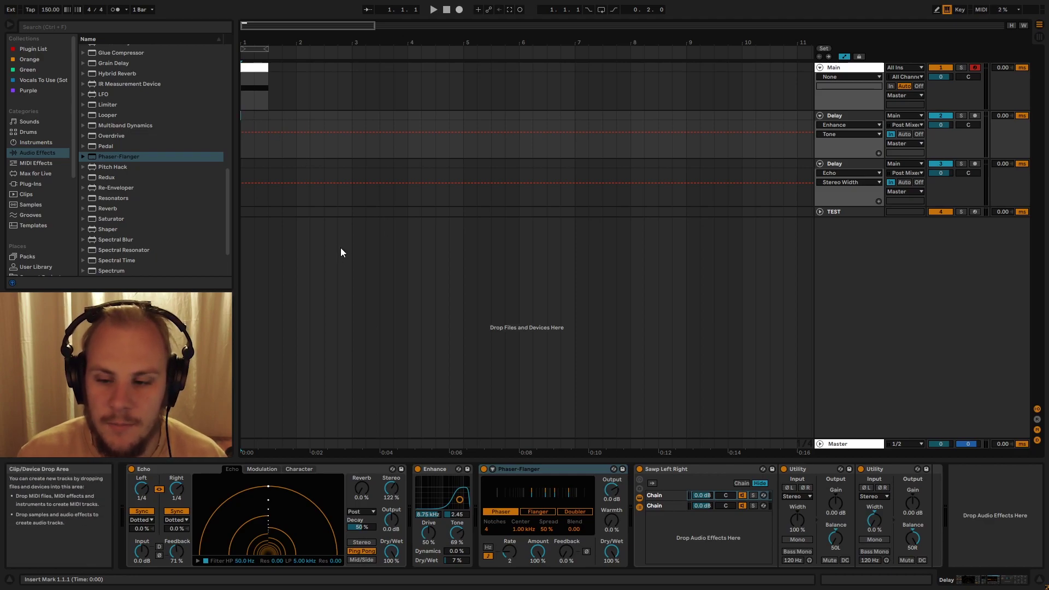
key("space")
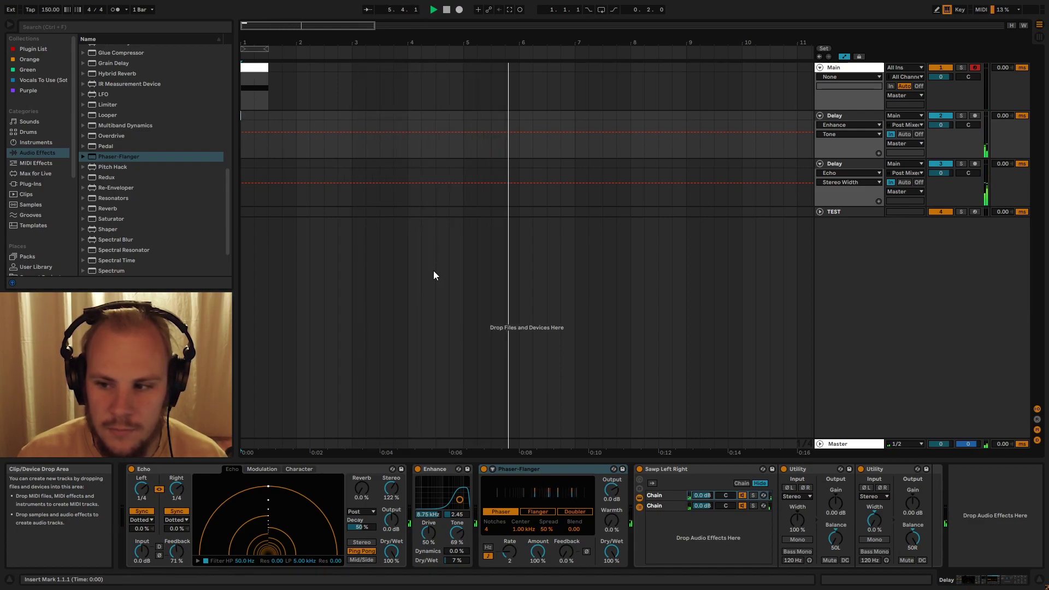
left_click(860, 163)
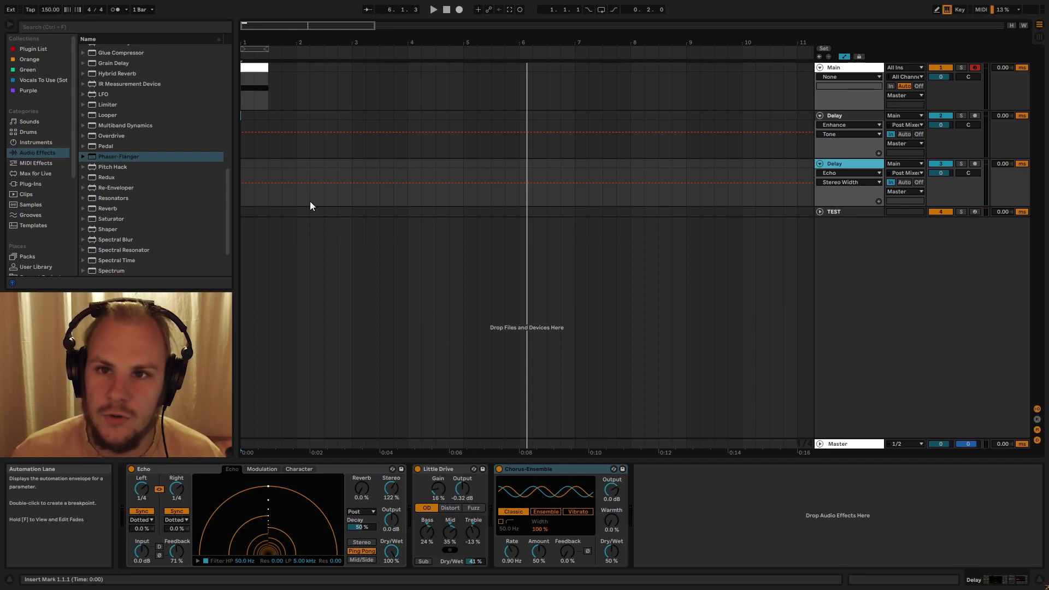
left_click(244, 162)
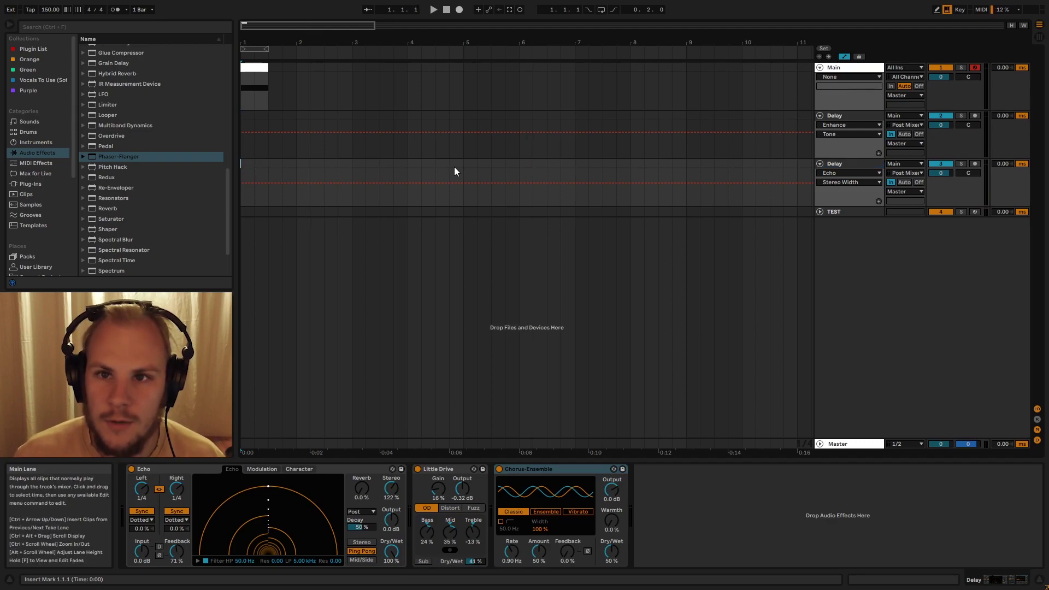
Delete Little Drive, Chorus-Ensemble, Enhance and Phaser-Flanger from the Delay tracks
left_click(456, 471, "shift")
key("Delete")
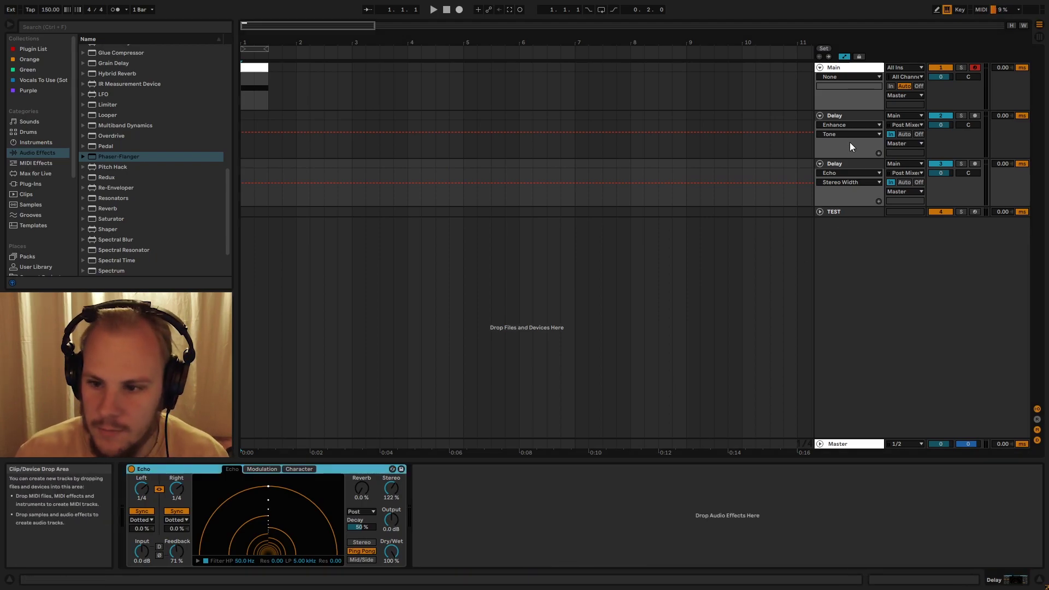
left_click(848, 115)
left_click(437, 470)
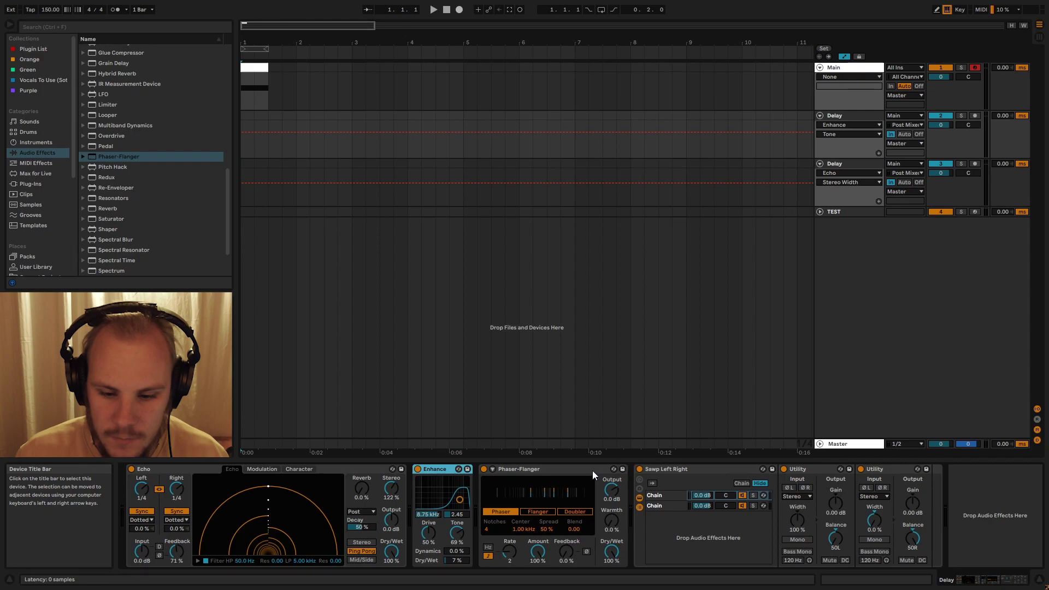
left_click(570, 470, "shift")
key("Delete")
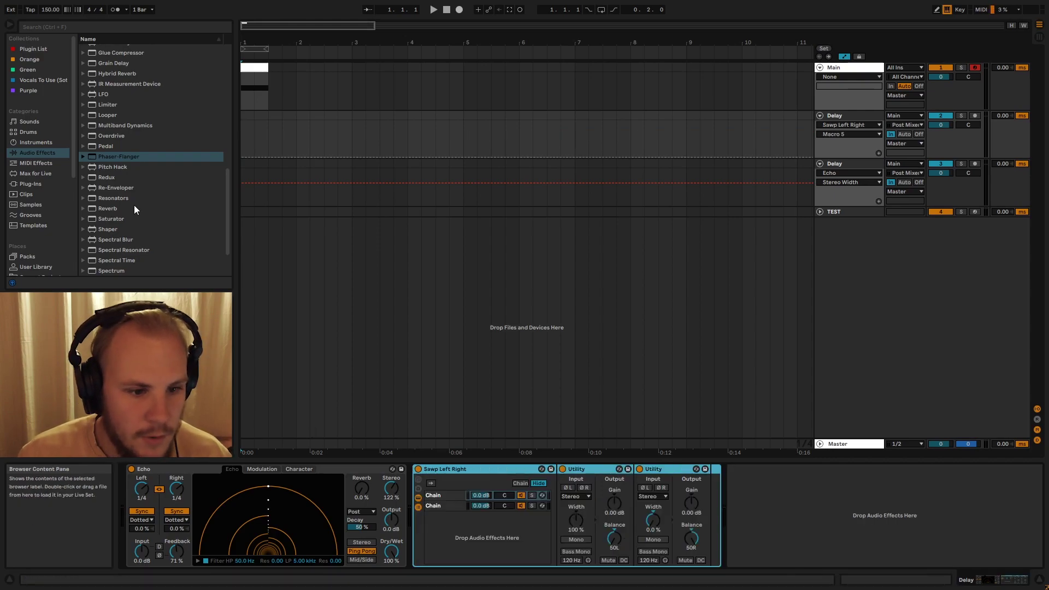
Add a Utility at the end of the first Delay chain and automate its Gain fading down
scroll(133, 204, "down", 3)
left_click_drag(107, 249, 747, 497)
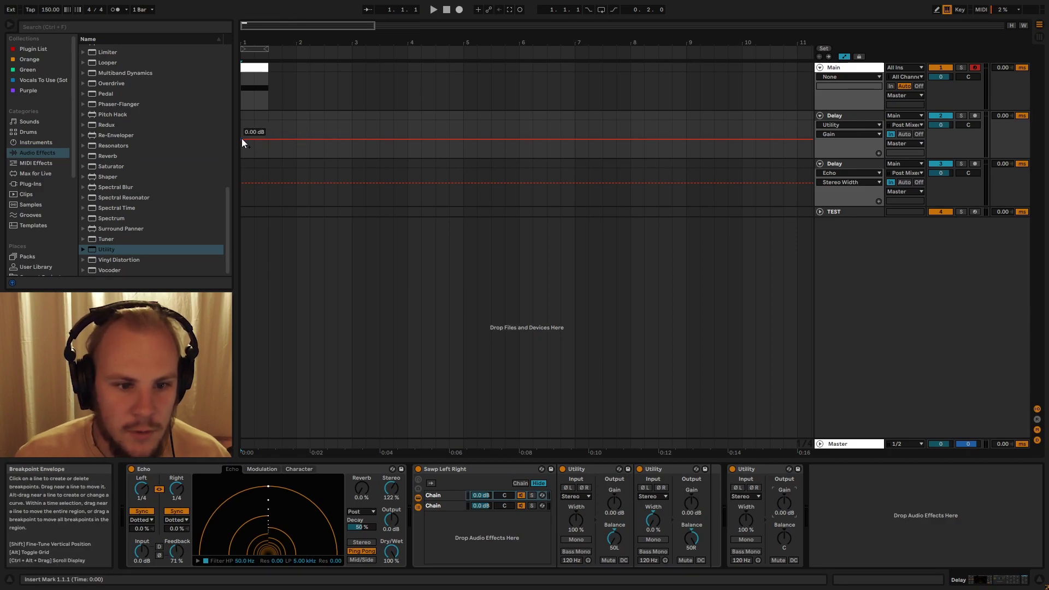
left_click(268, 139)
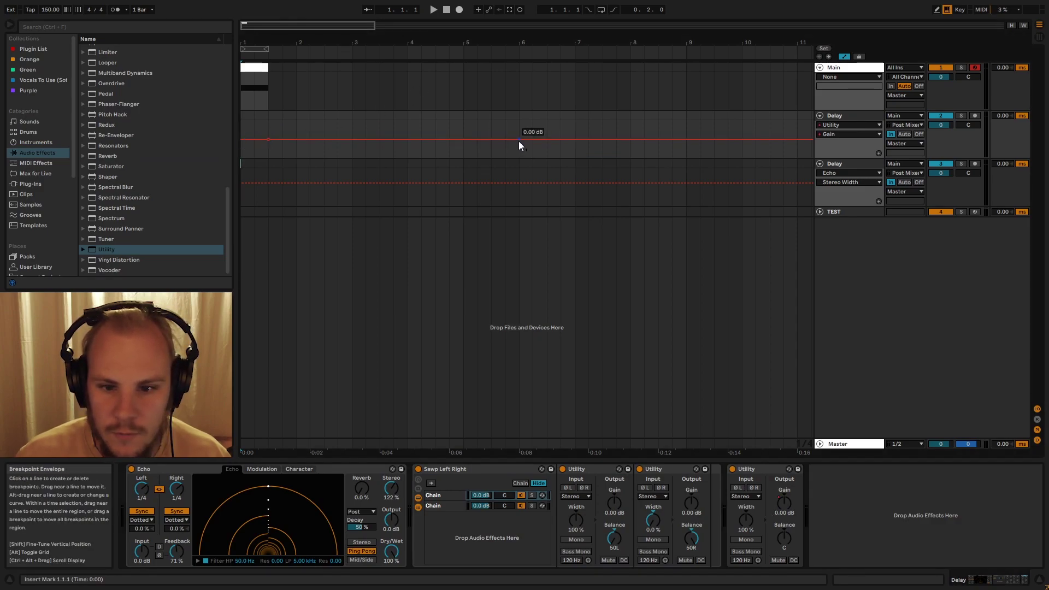
left_click_drag(575, 141, 534, 159)
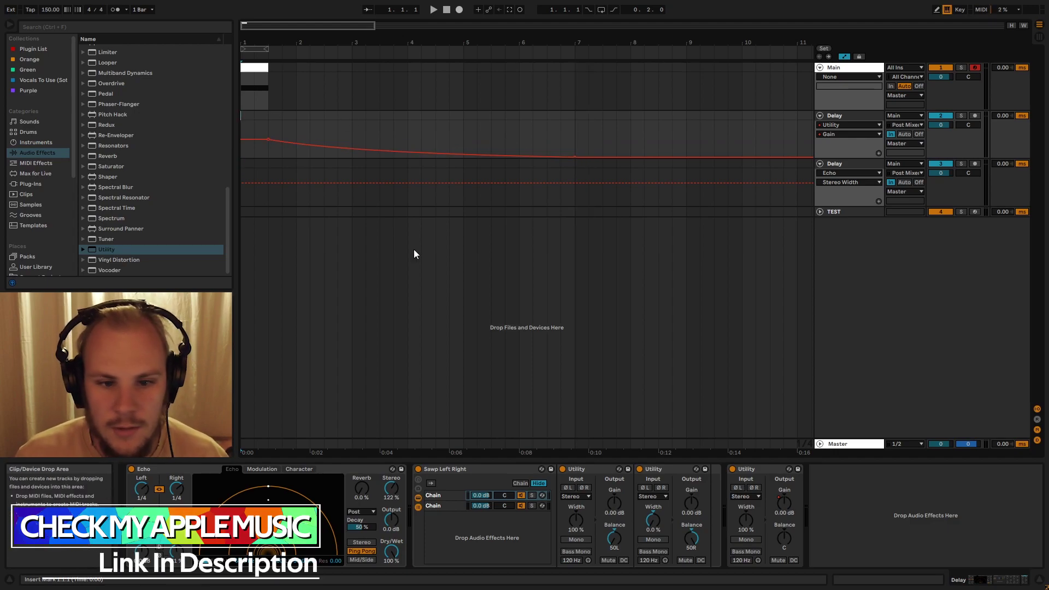
key("space")
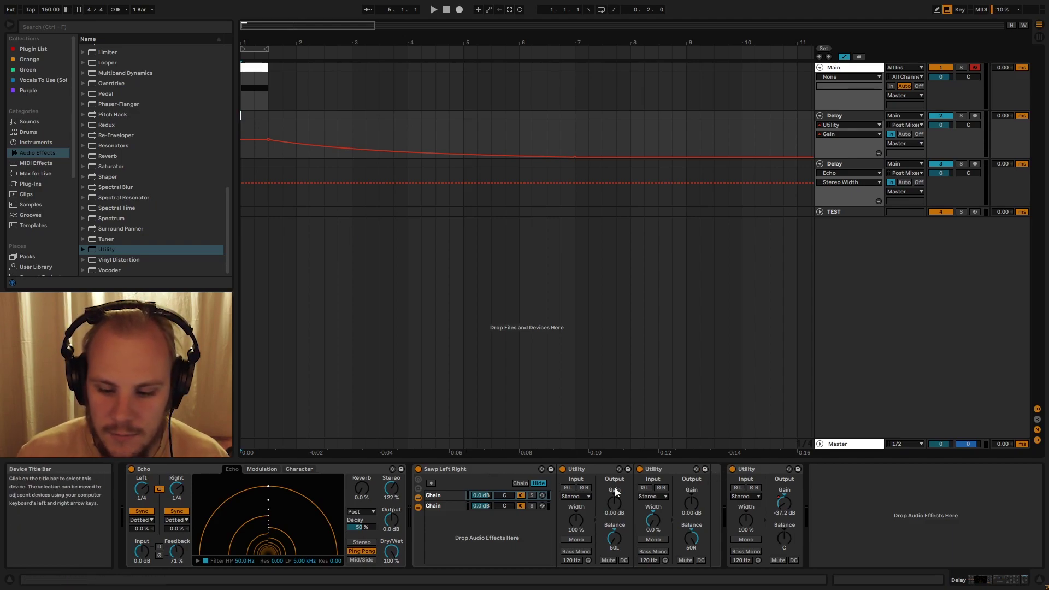
Toggle between the Sawp Left Right rack's two chains, showing the second Utility's Balance automation
left_click(437, 506)
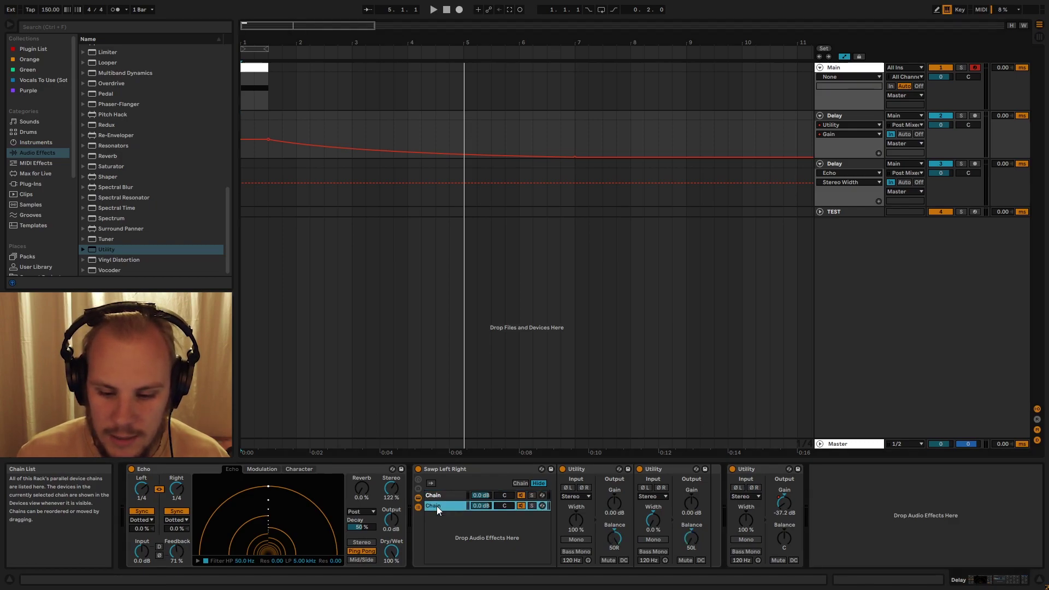
left_click(693, 536)
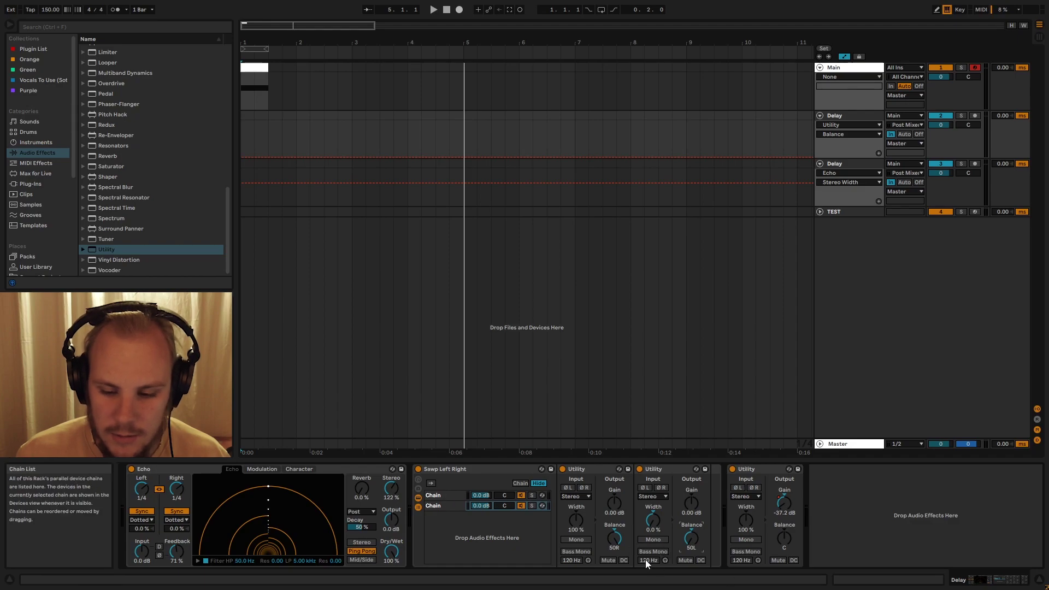
left_click(444, 494)
left_click(447, 504)
left_click(452, 494)
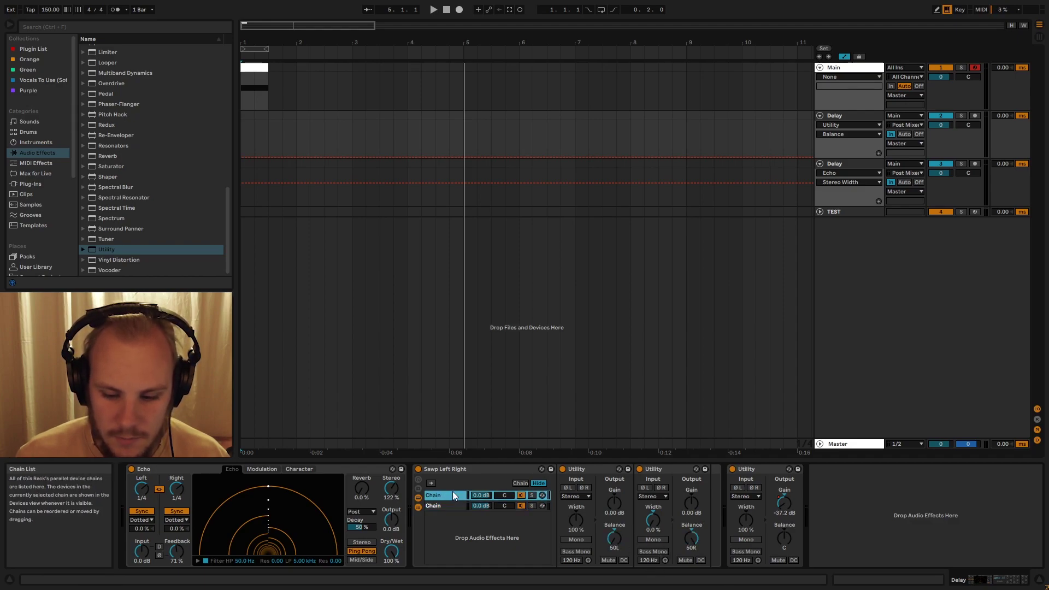
left_click(450, 504)
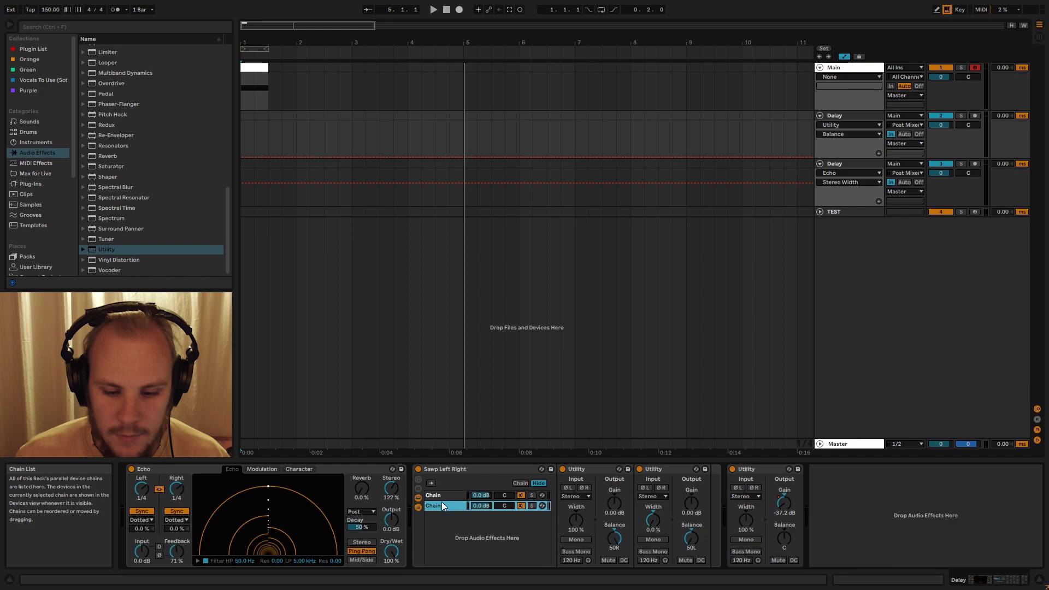
left_click(444, 496)
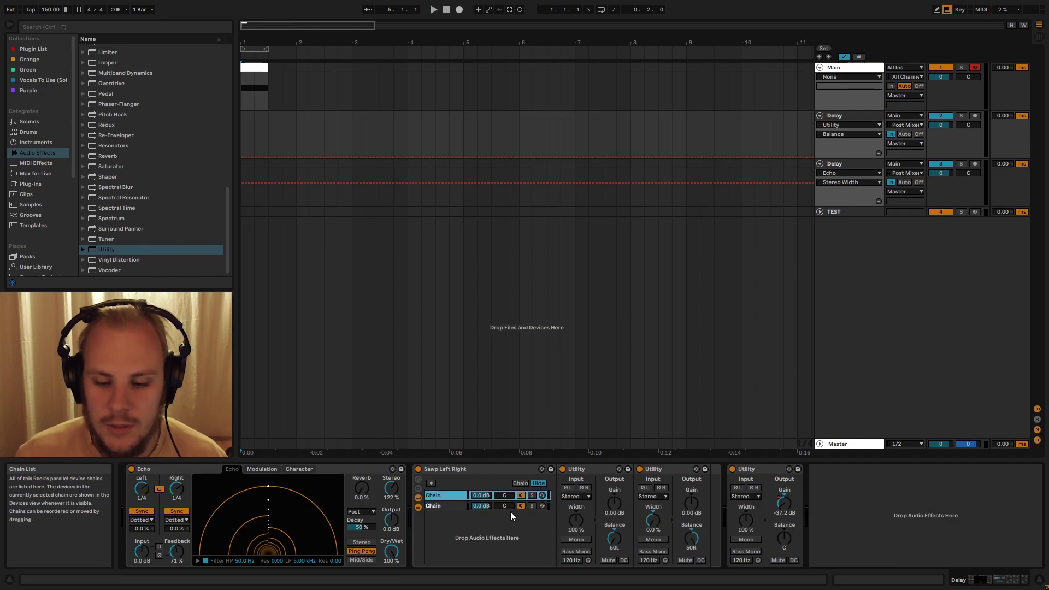
Select the second chain and show its Utility's Stereo Width and Balance in the automation lane
left_click(653, 519)
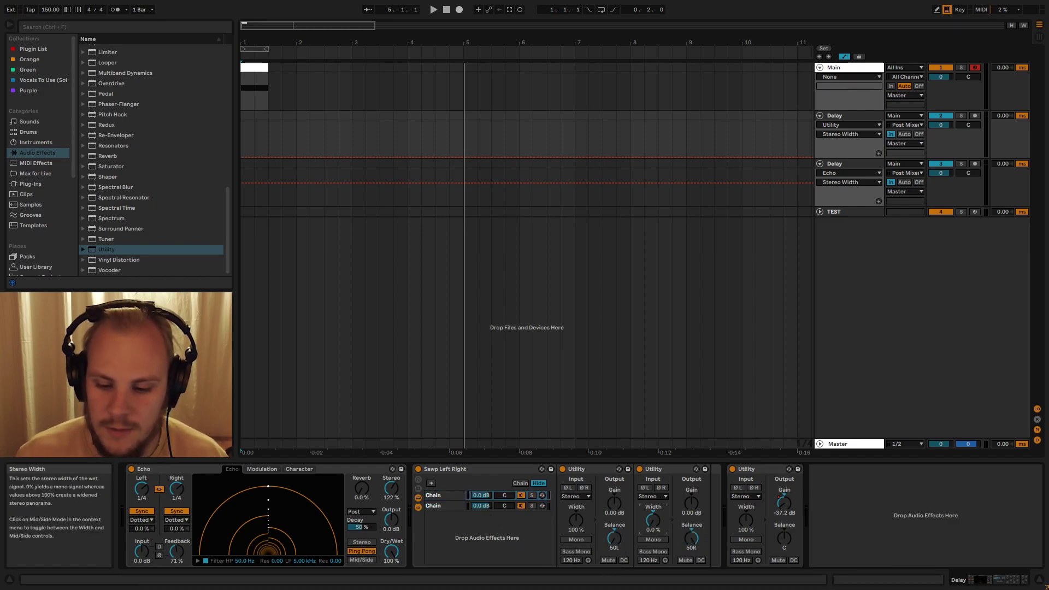
left_click(689, 540)
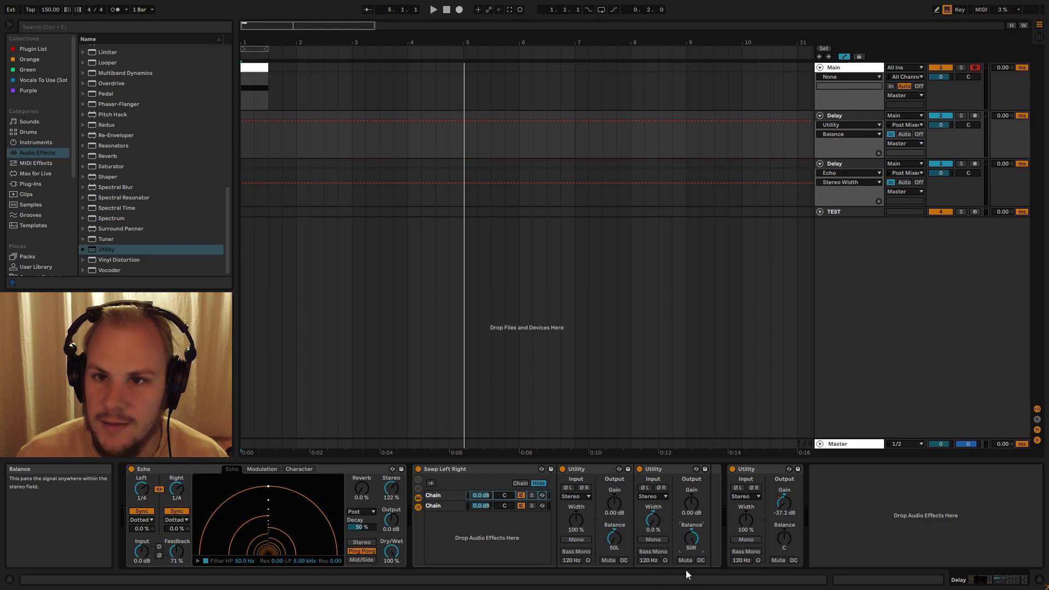
left_click(460, 506)
left_click(614, 538)
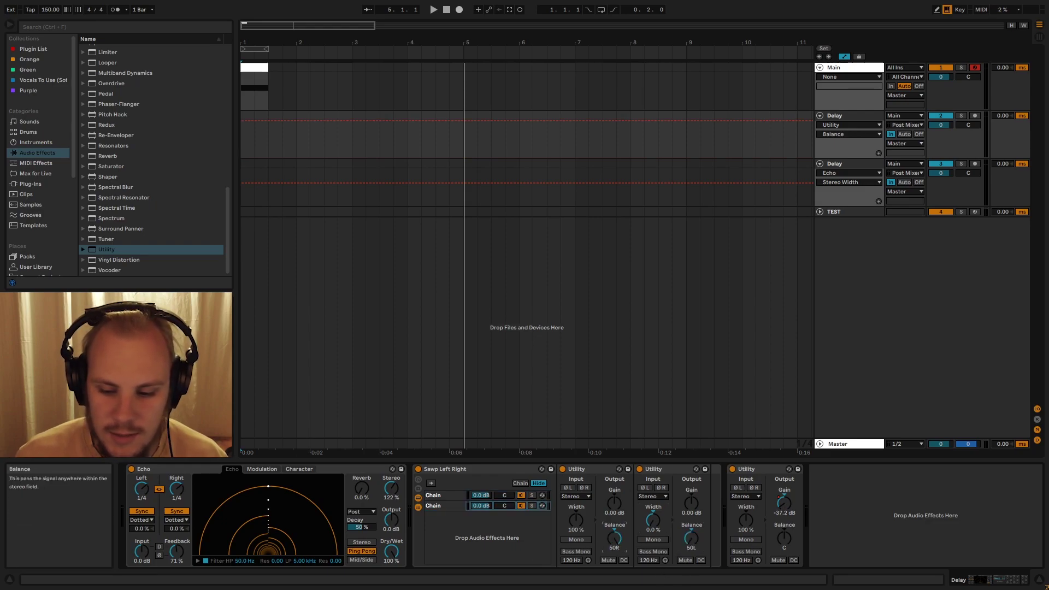
left_click(653, 520)
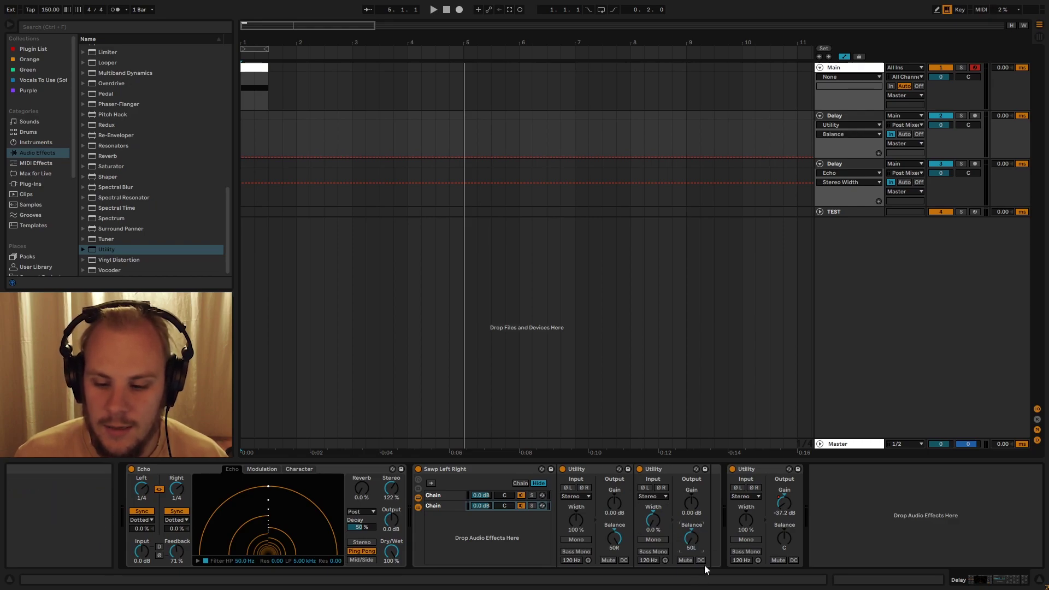
left_click(687, 537)
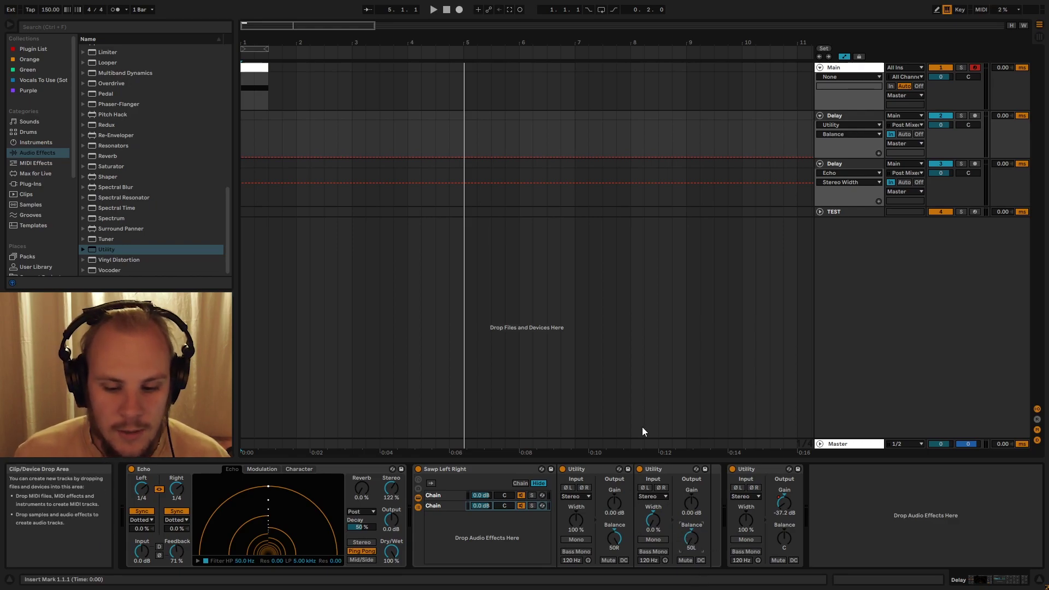